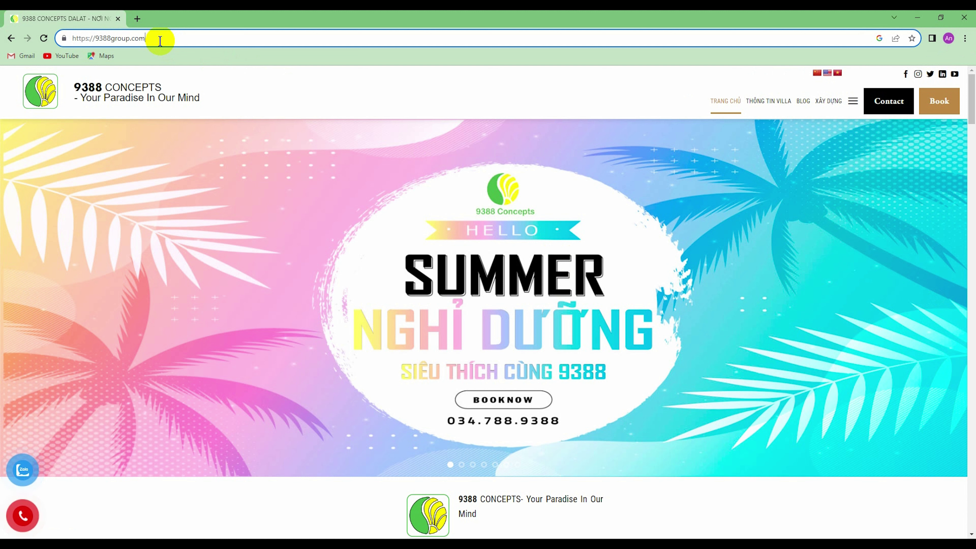
Step: Log in through /wp-admin with Tự động đăng nhập (remember me) ticked
text(/)
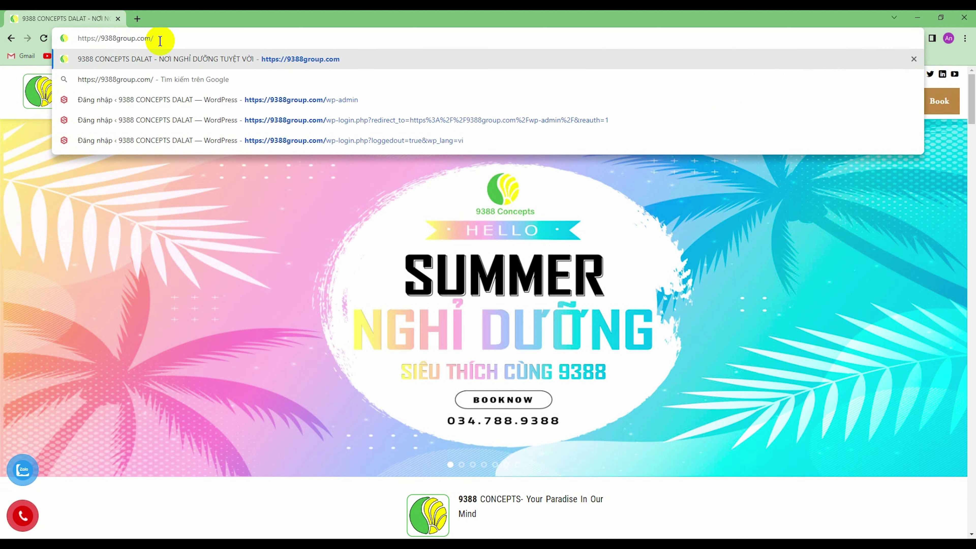
text(wp-admin)
key(Return)
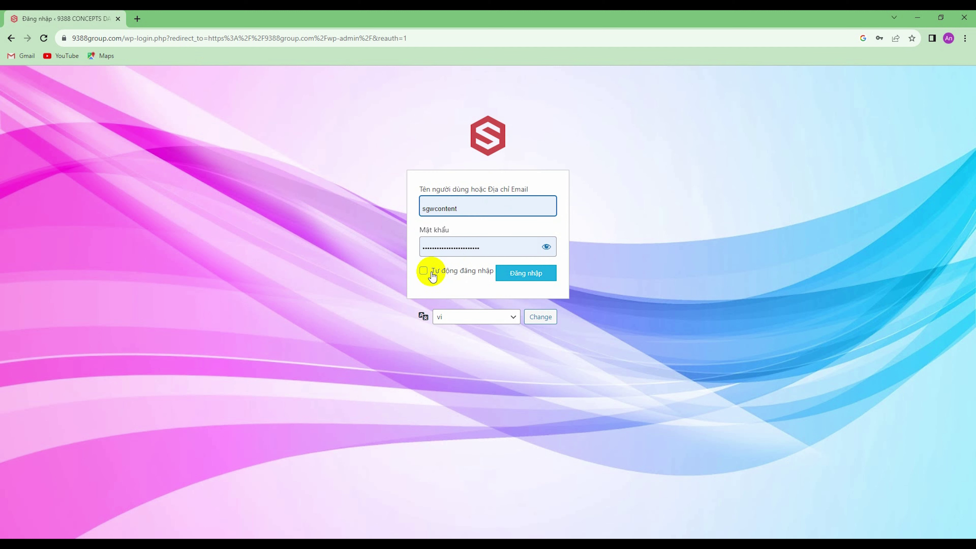
click(424, 271)
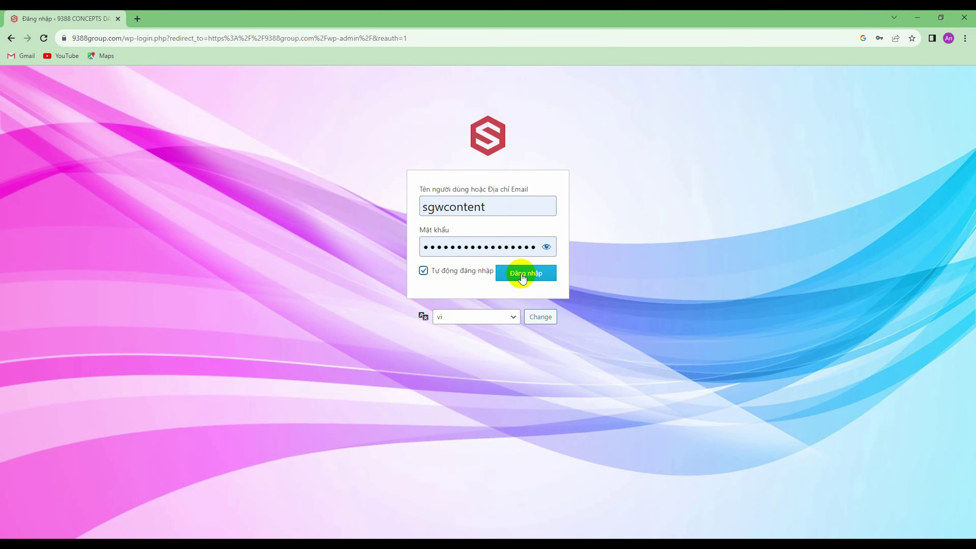
click(530, 279)
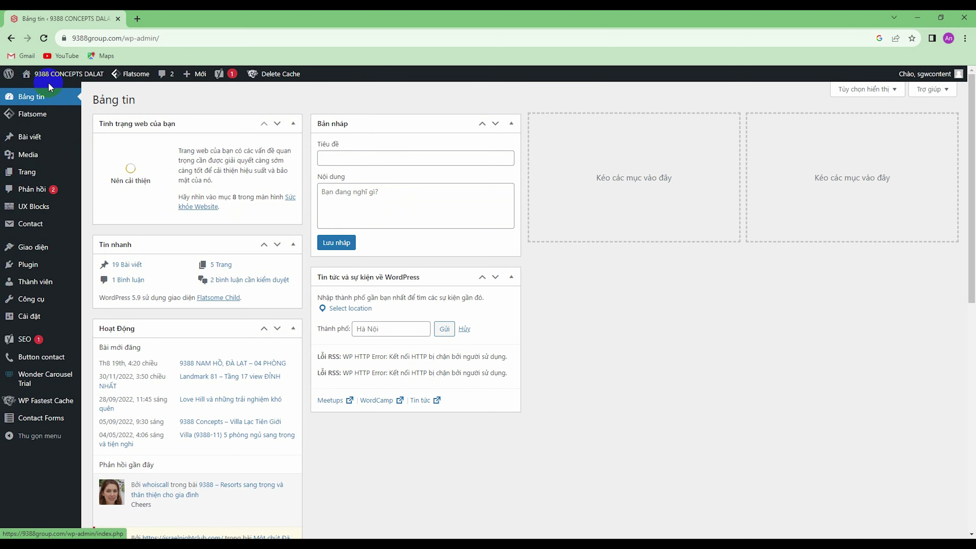
Step: Open Flatsome Theme Options from the admin sidebar
mouse_move(74, 138)
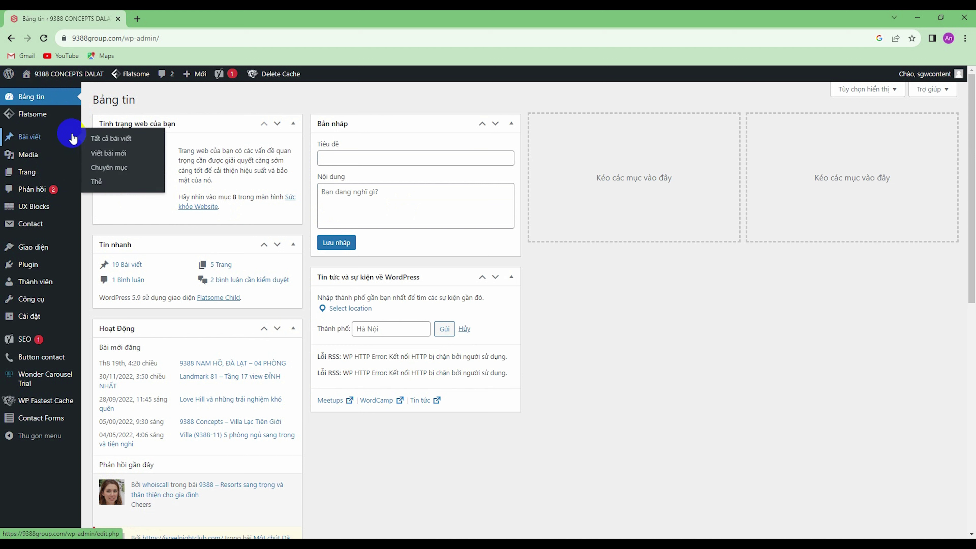
mouse_move(64, 119)
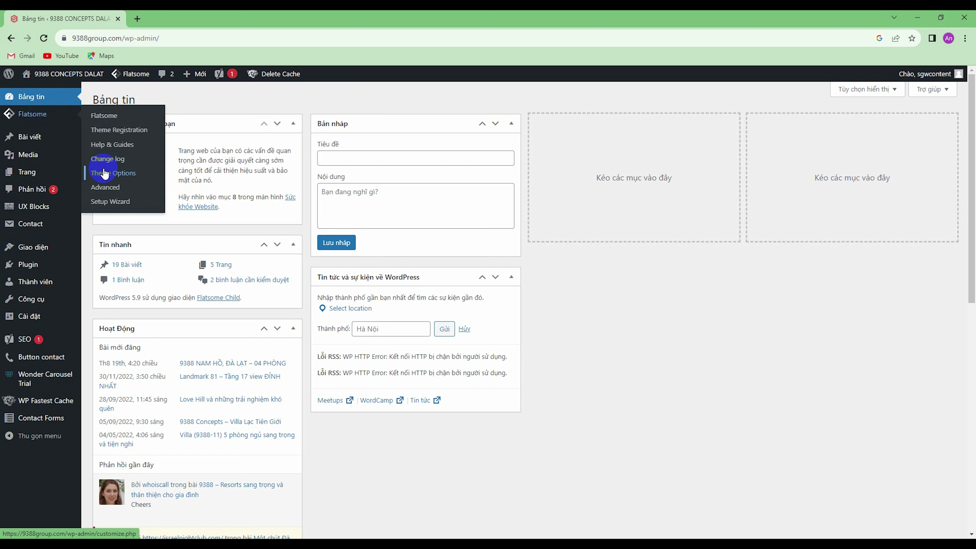
click(111, 176)
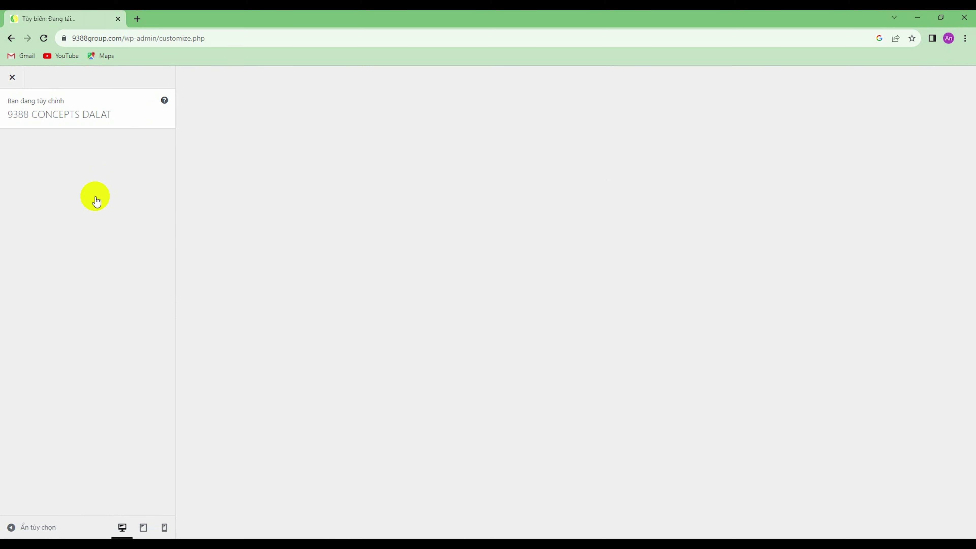
Step: Upload kich-thuoc-anh-fb.jpg and set it as the logo in Header > Logo & Site Identity
click(96, 198)
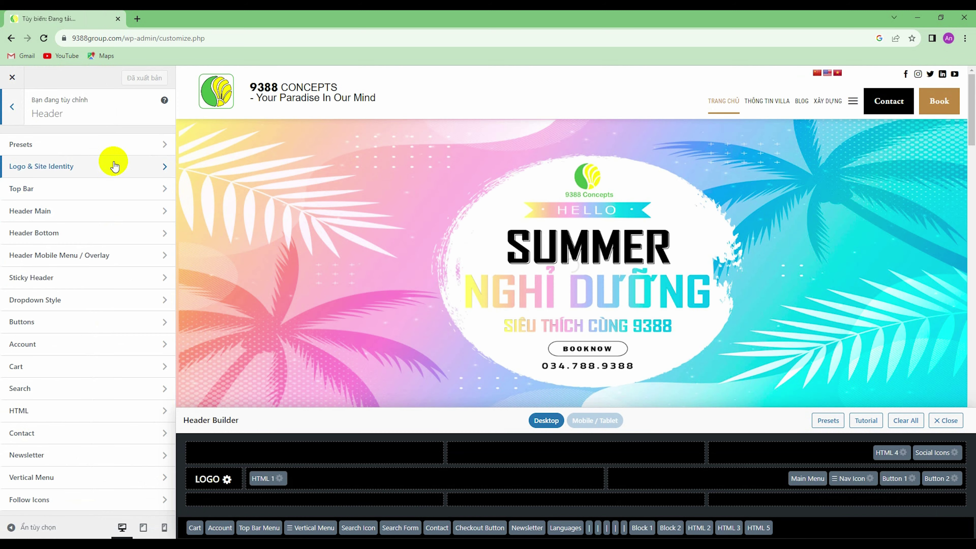
click(114, 166)
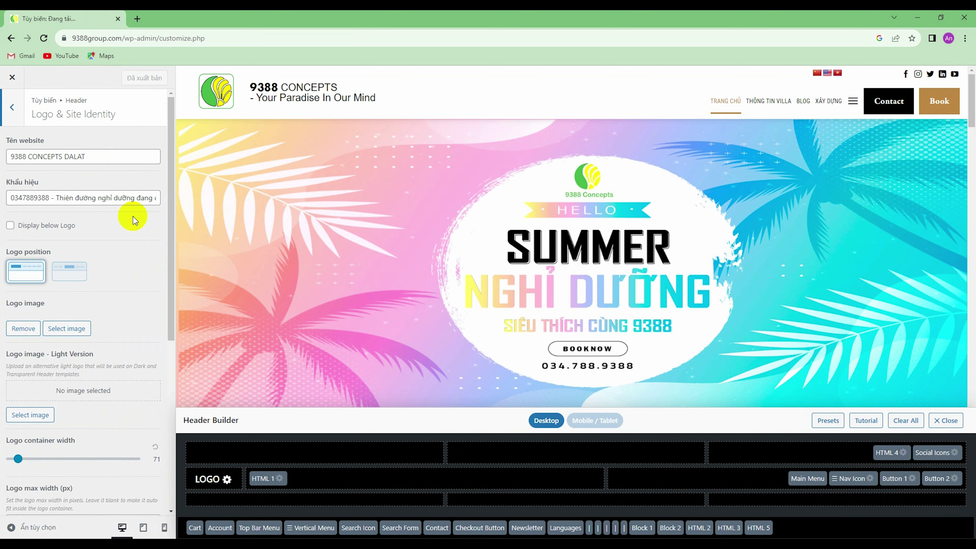
scroll(115, 231, down, 5)
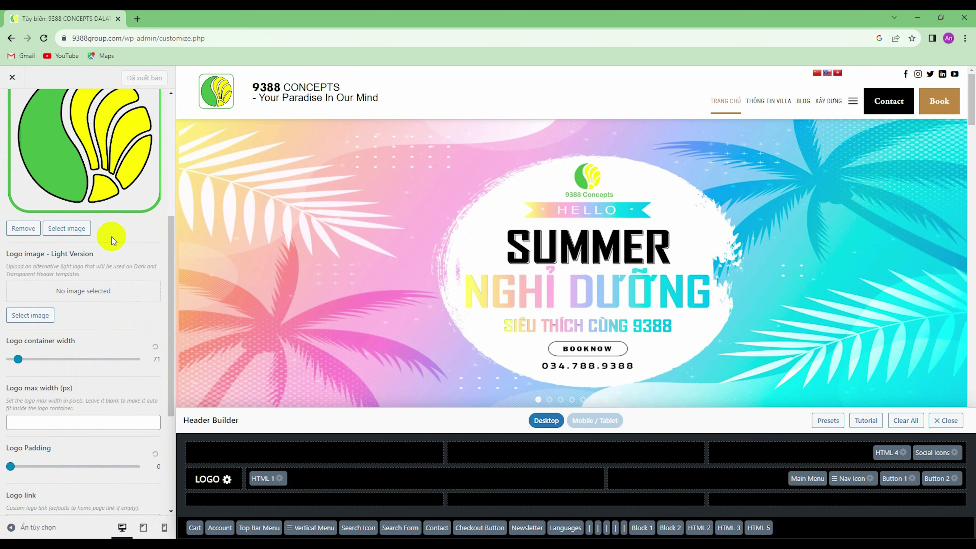
scroll(112, 239, up, 2)
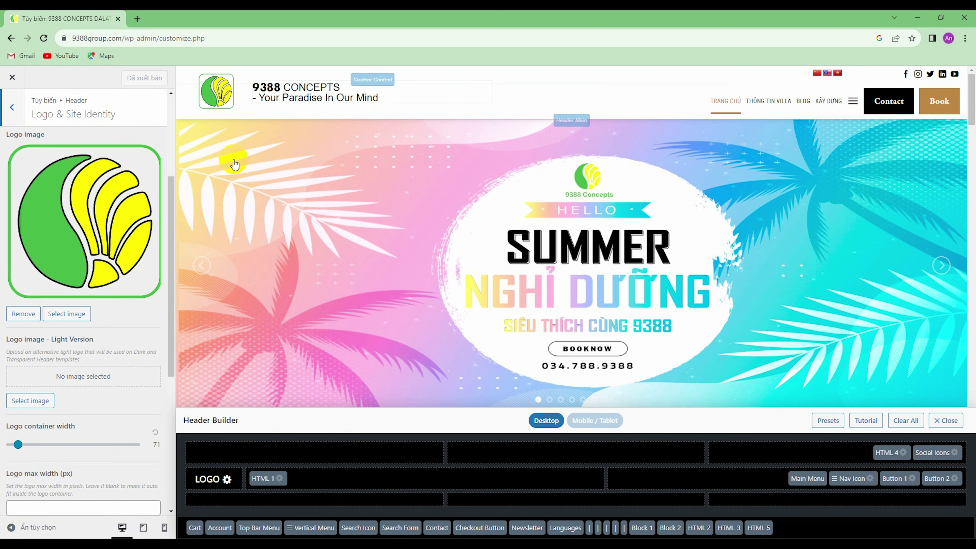
click(66, 314)
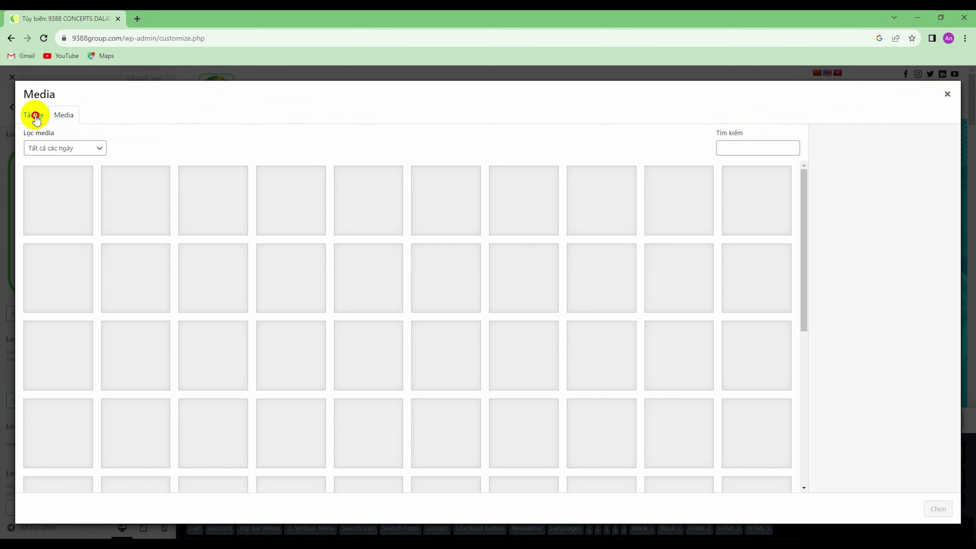
click(35, 116)
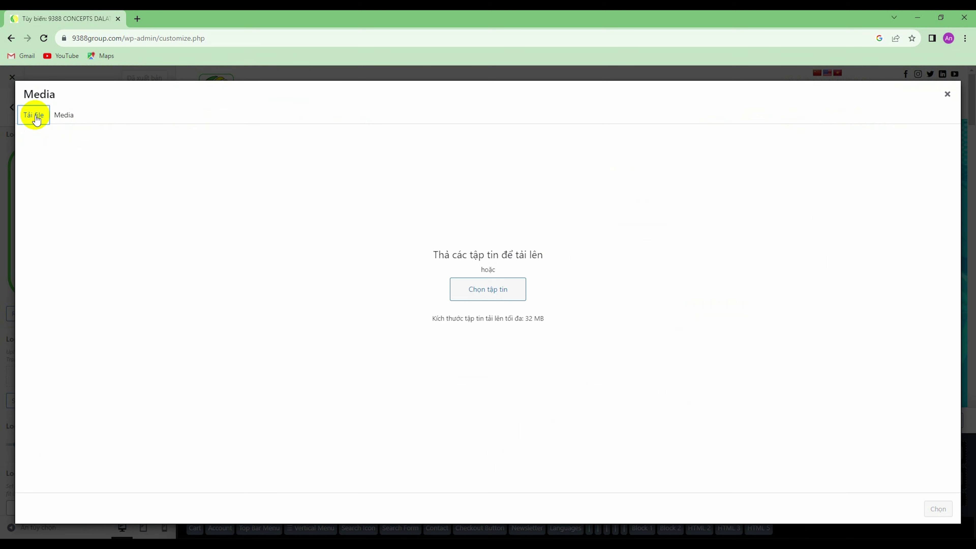
click(490, 299)
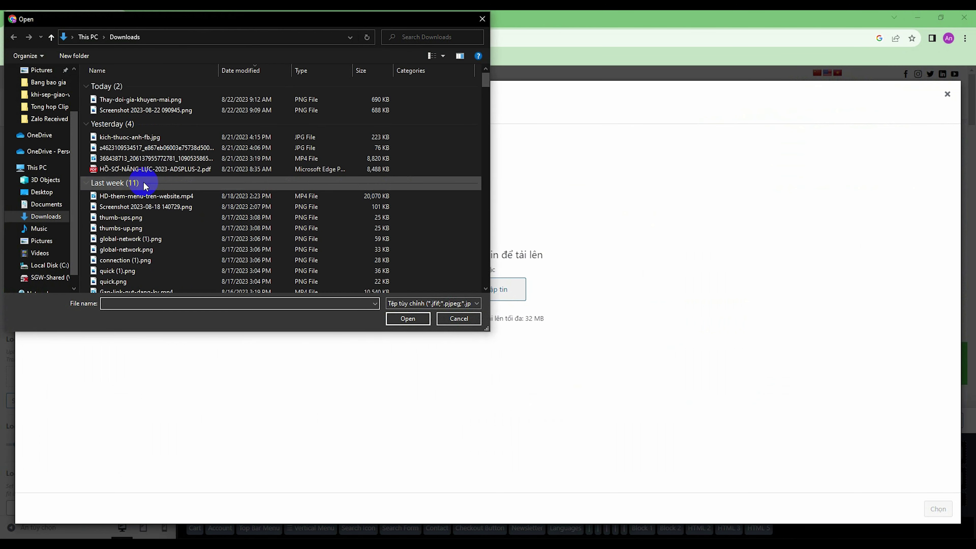
click(131, 137)
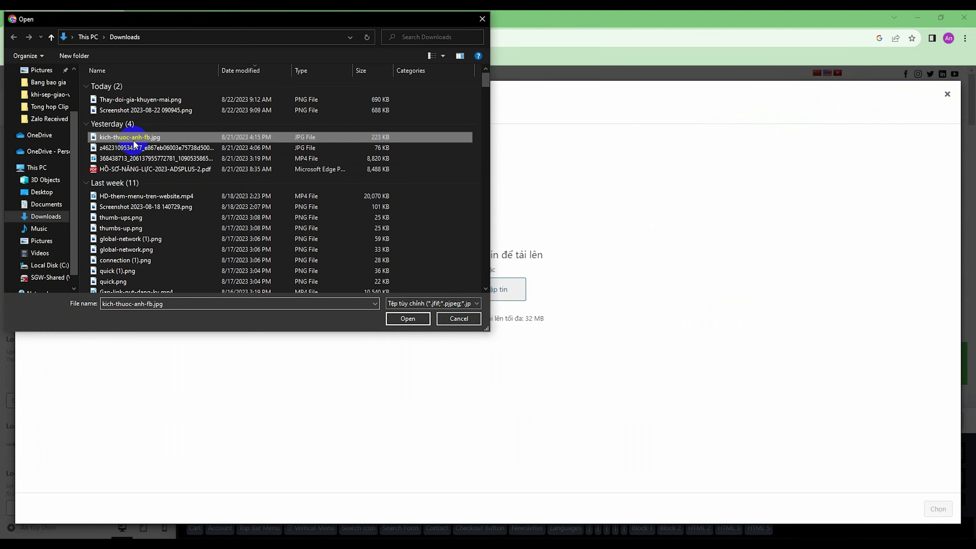
click(411, 318)
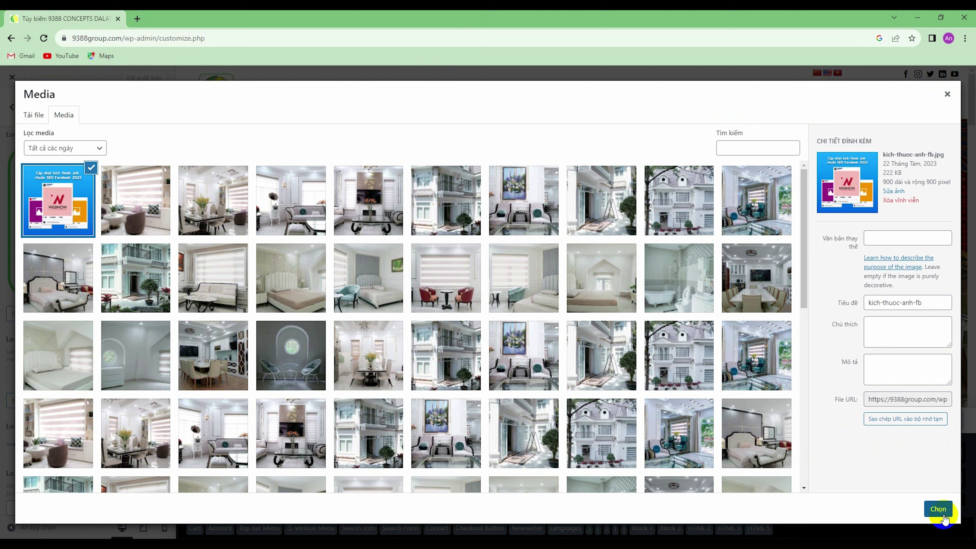
click(939, 509)
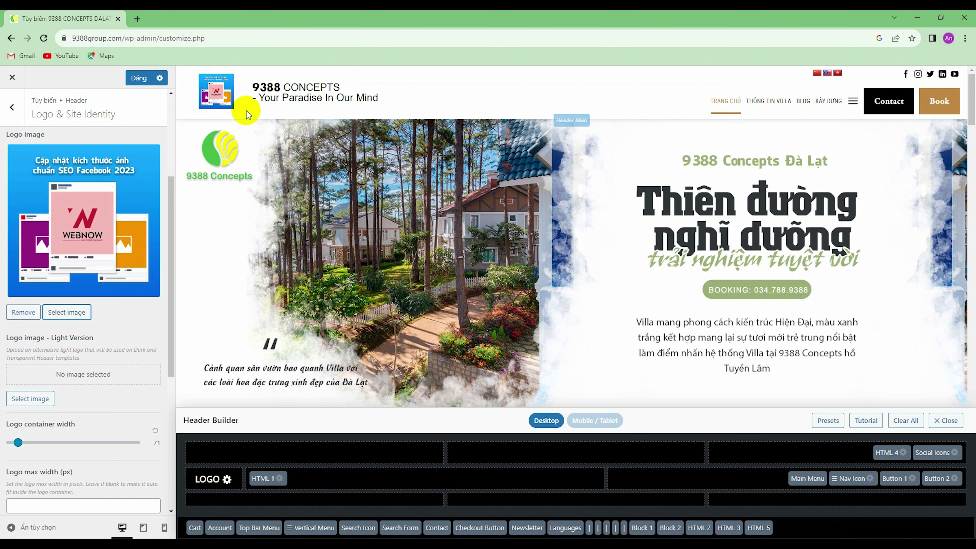
Step: Set the site icon (Biểu tượng site) to a cropped square of the kich-thuoc-anh-fb image
scroll(52, 322, down, 1)
scroll(52, 322, down, 6)
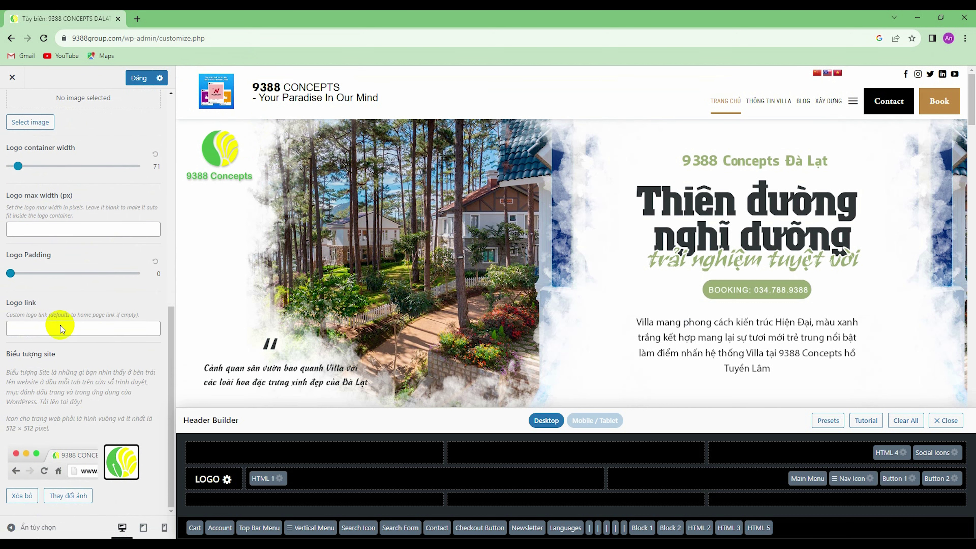
click(10, 37)
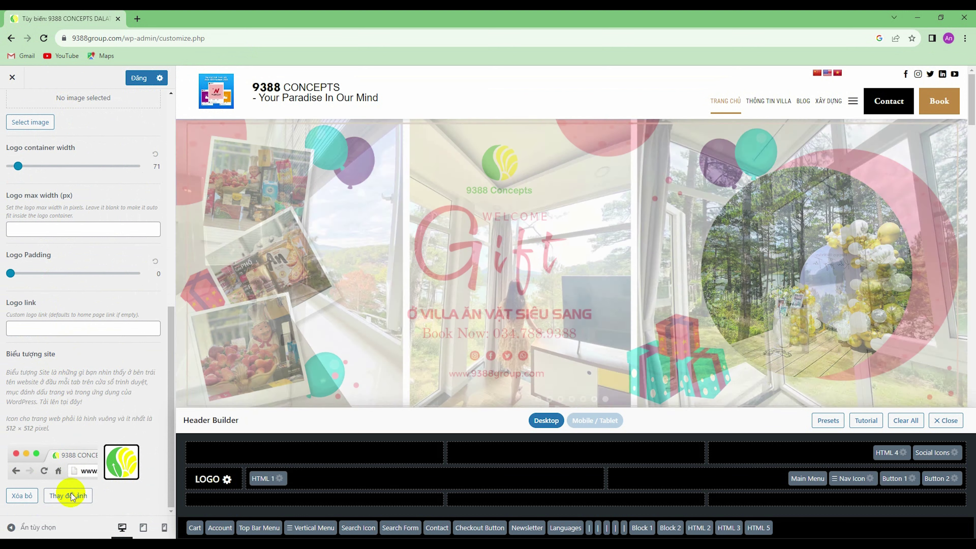
click(71, 497)
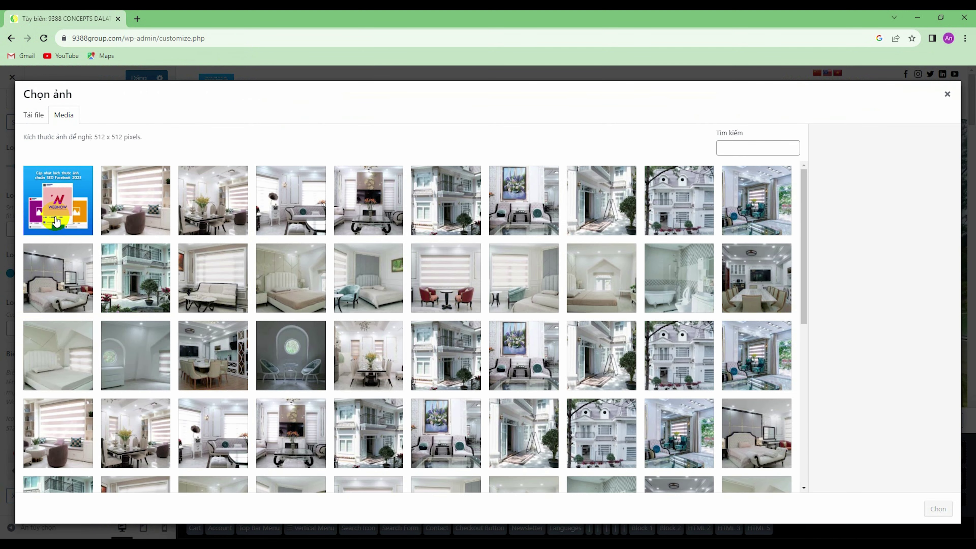
click(54, 206)
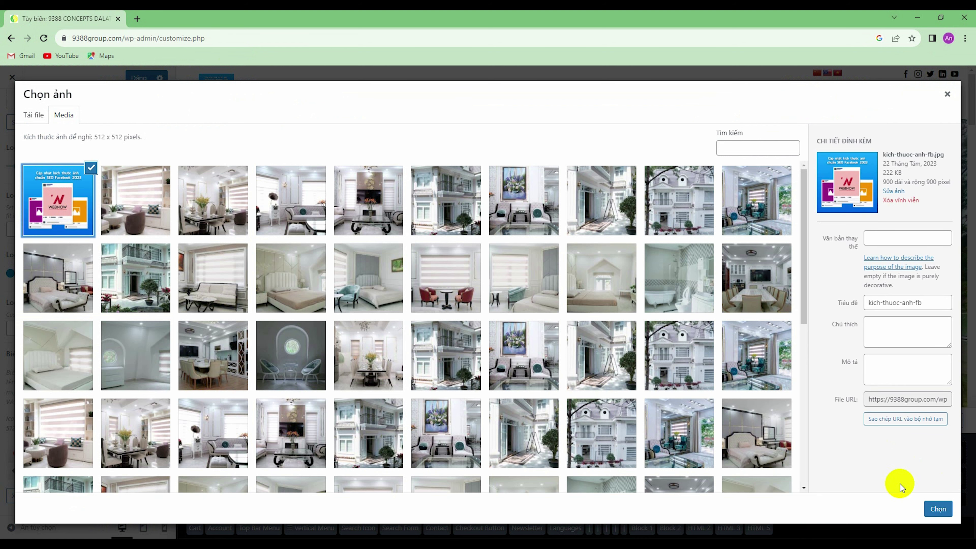
click(938, 509)
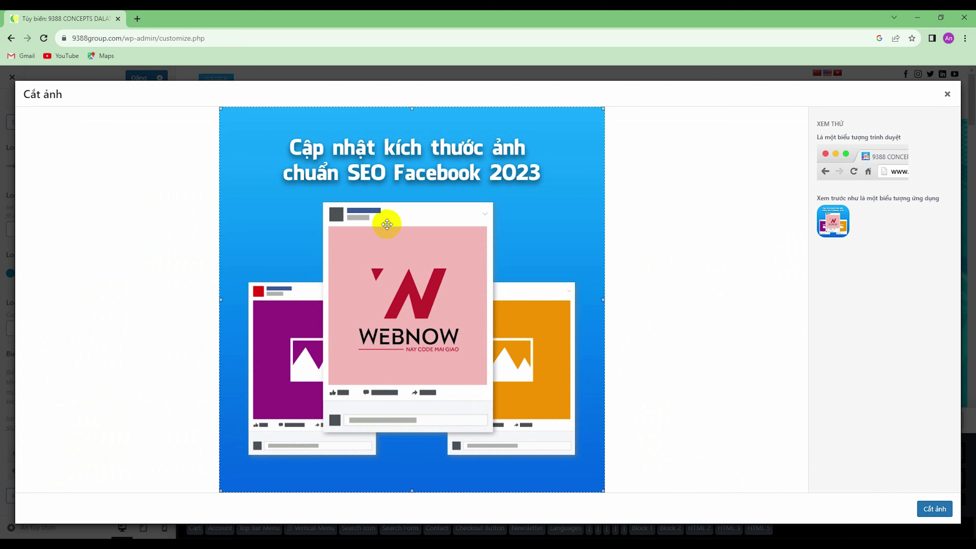
drag(603, 300, 502, 299)
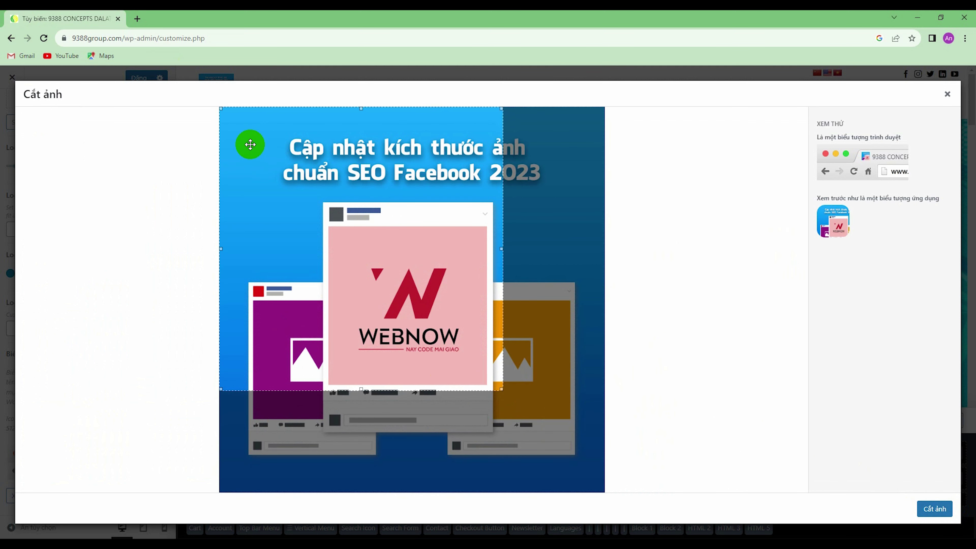
drag(220, 109, 374, 256)
click(935, 509)
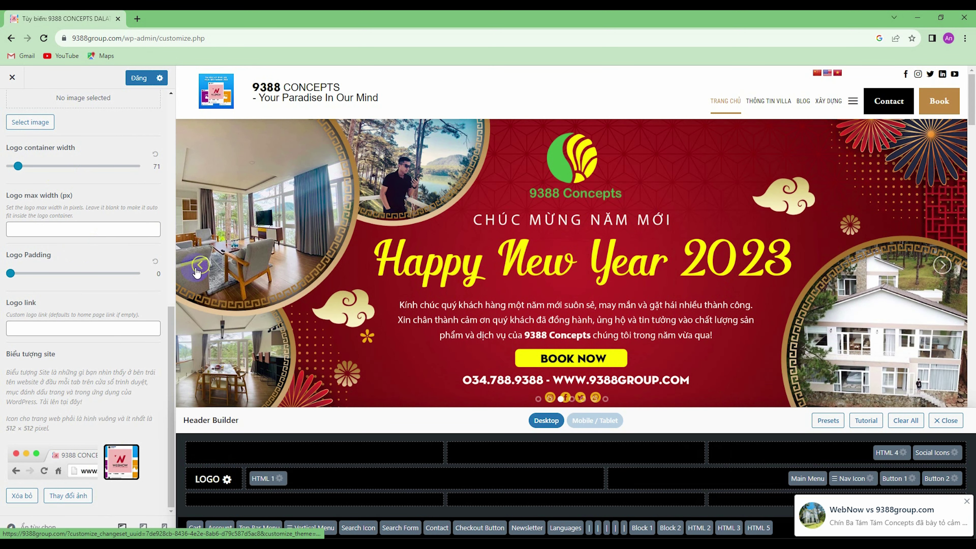
Step: Leave the customizer without saving and go to the Bài viết posts list
scroll(128, 277, up, 9)
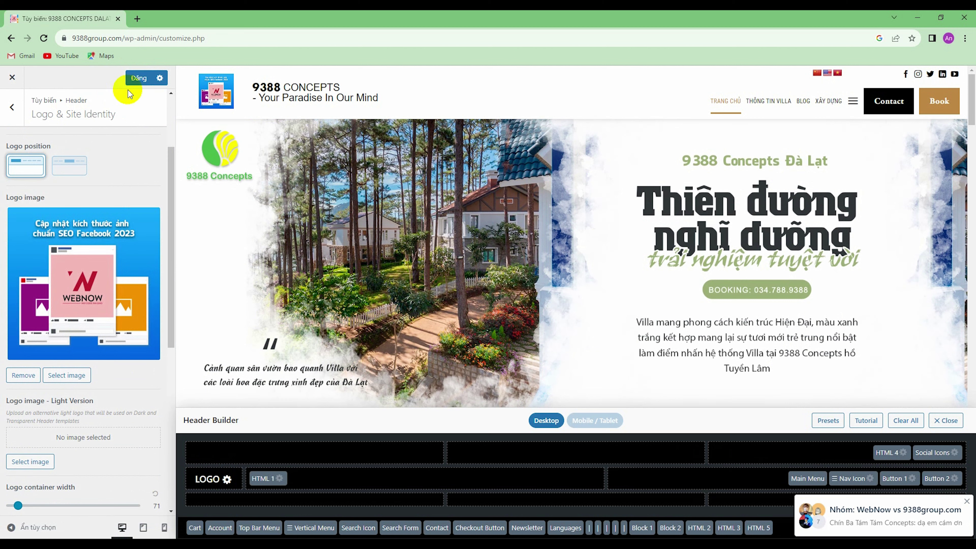
click(13, 78)
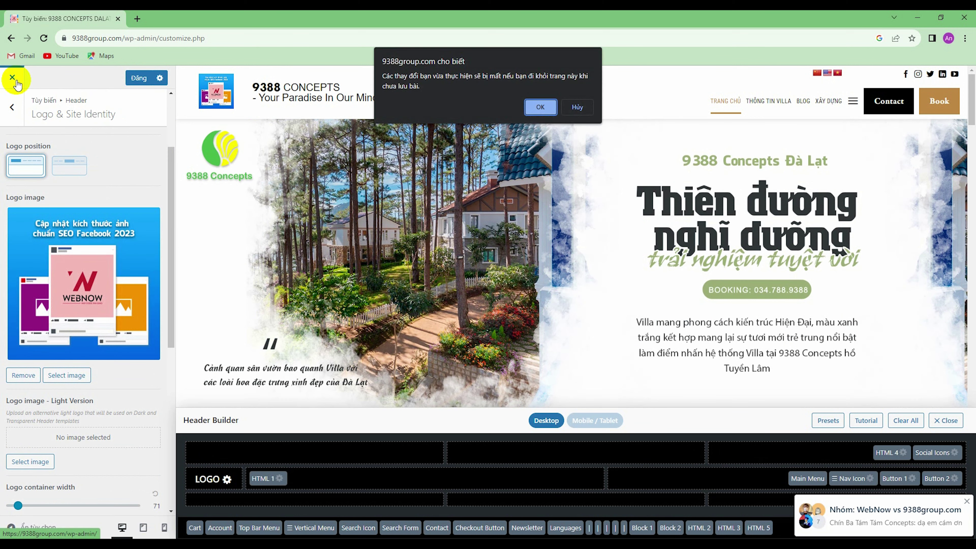
click(537, 109)
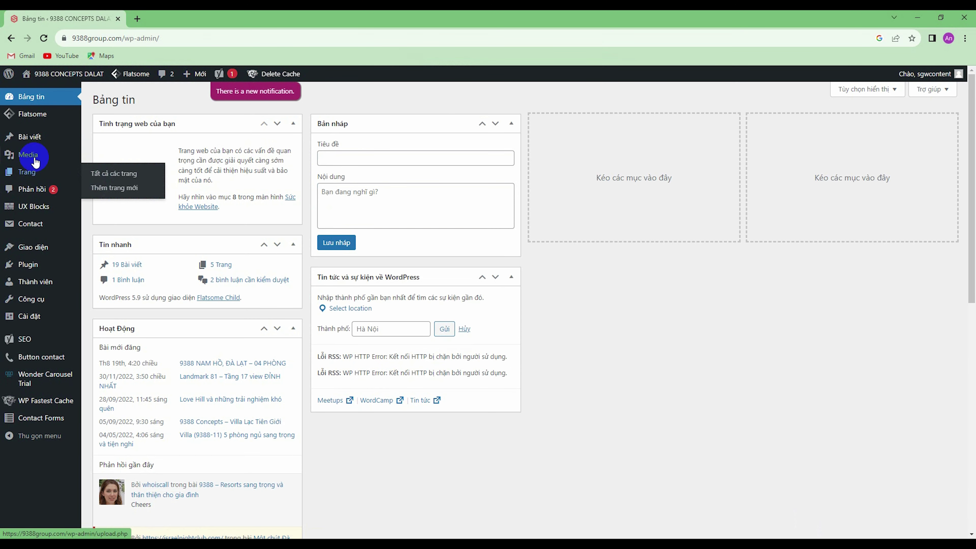
click(27, 136)
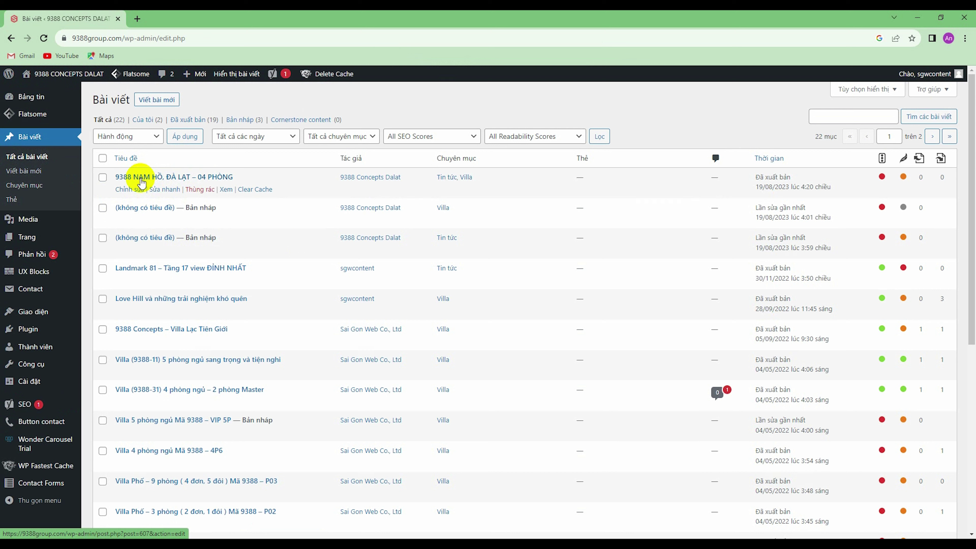
Step: Edit the post 9388 NAM HỒ, ĐÀ LẠT – 04 PHÒNG and review its gallery and description
click(137, 193)
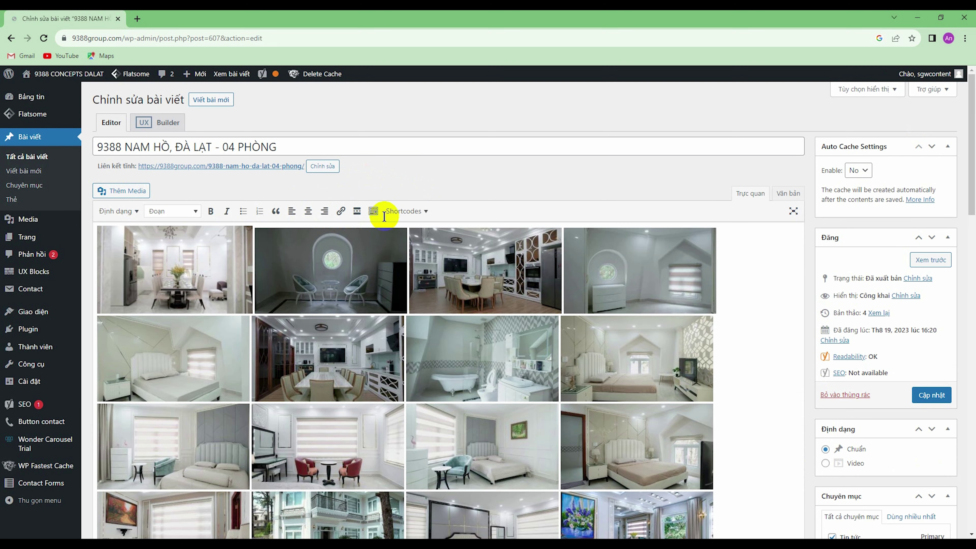
click(302, 142)
scroll(375, 409, down, 5)
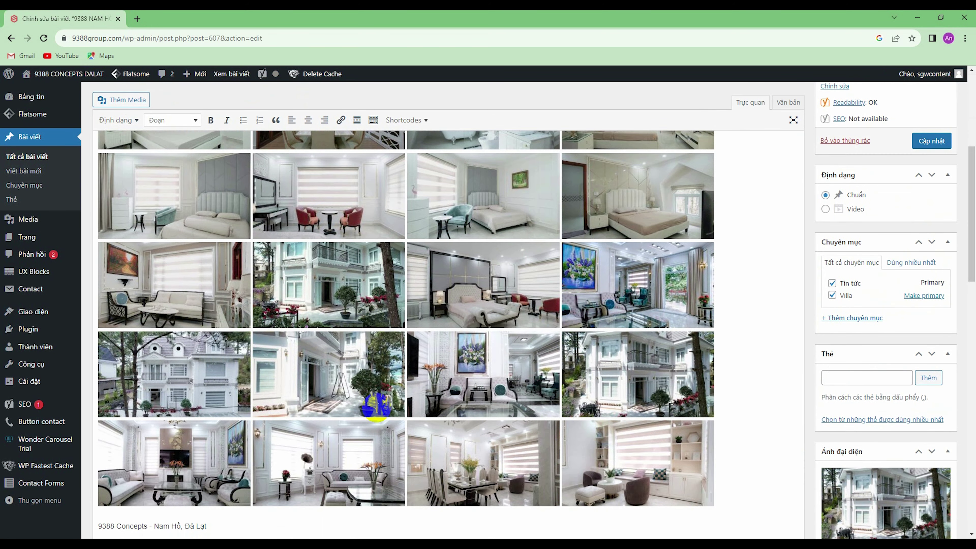
scroll(218, 246, up, 5)
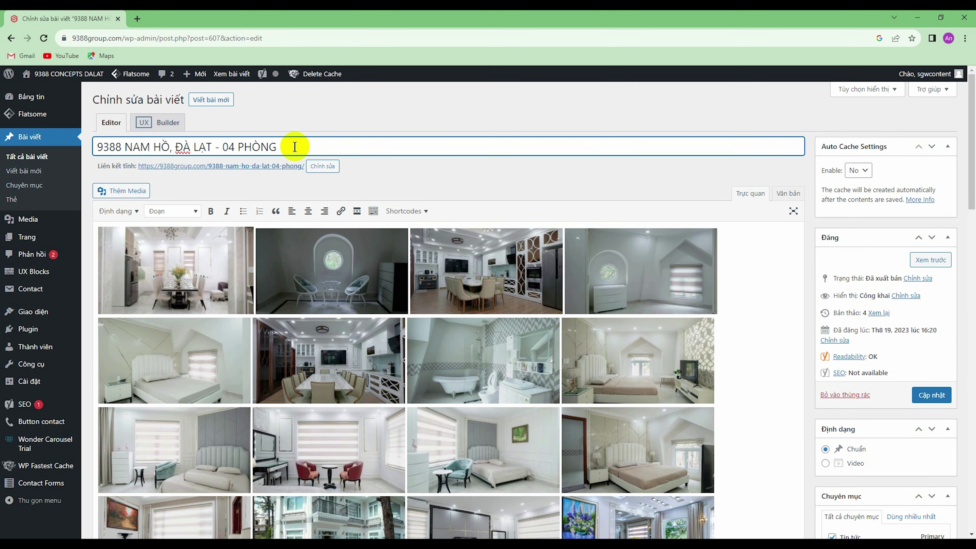
scroll(305, 380, down, 6)
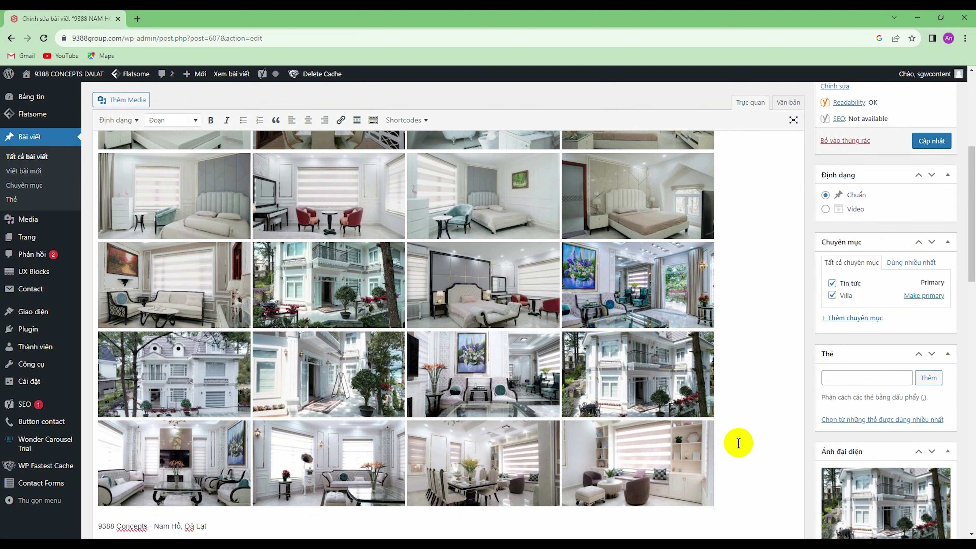
scroll(740, 457, down, 5)
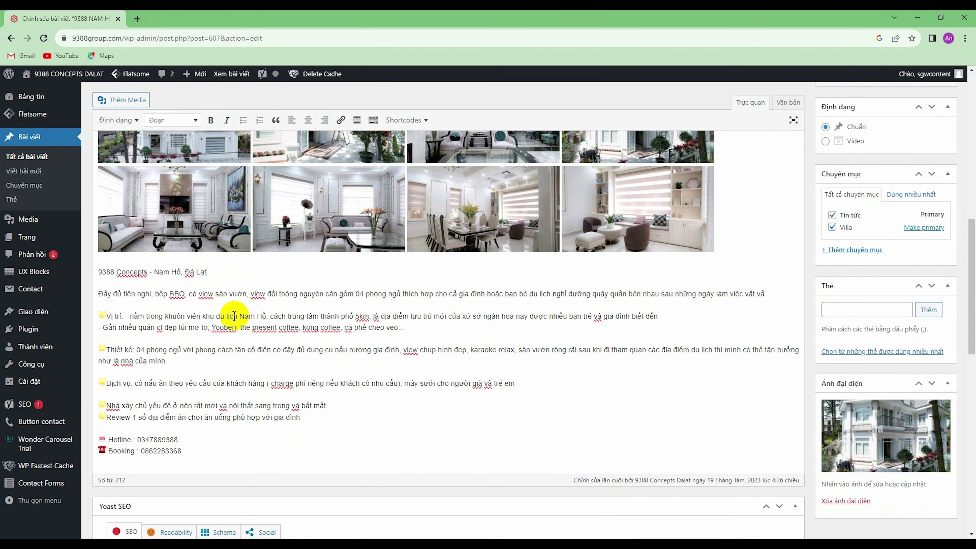
scroll(234, 316, down, 2)
scroll(422, 288, up, 15)
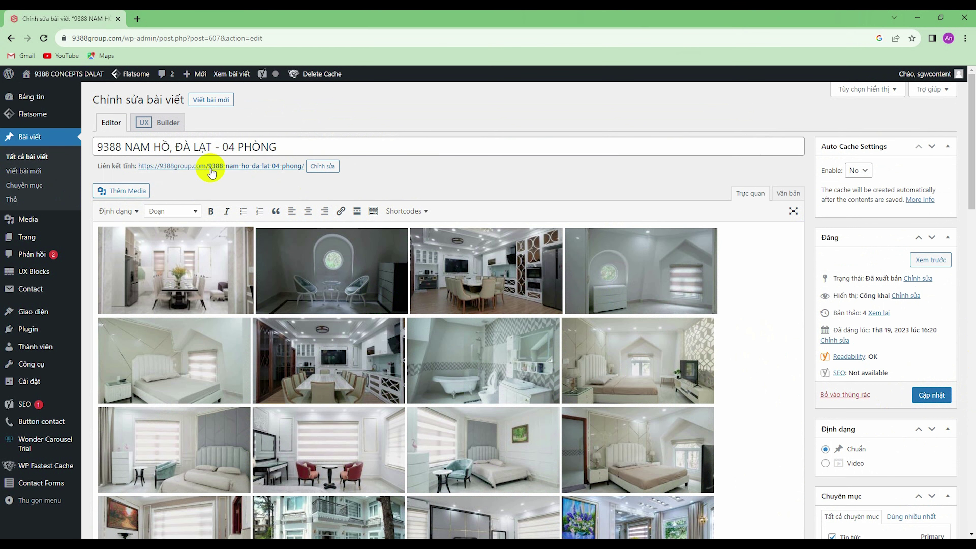
Step: Start a new post from Bài viết > Viết bài mới
click(28, 142)
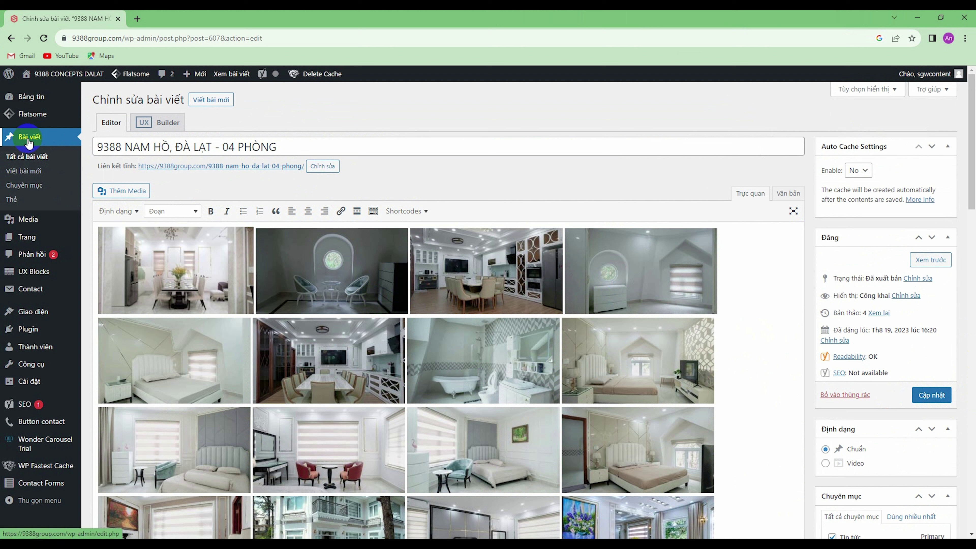
click(24, 170)
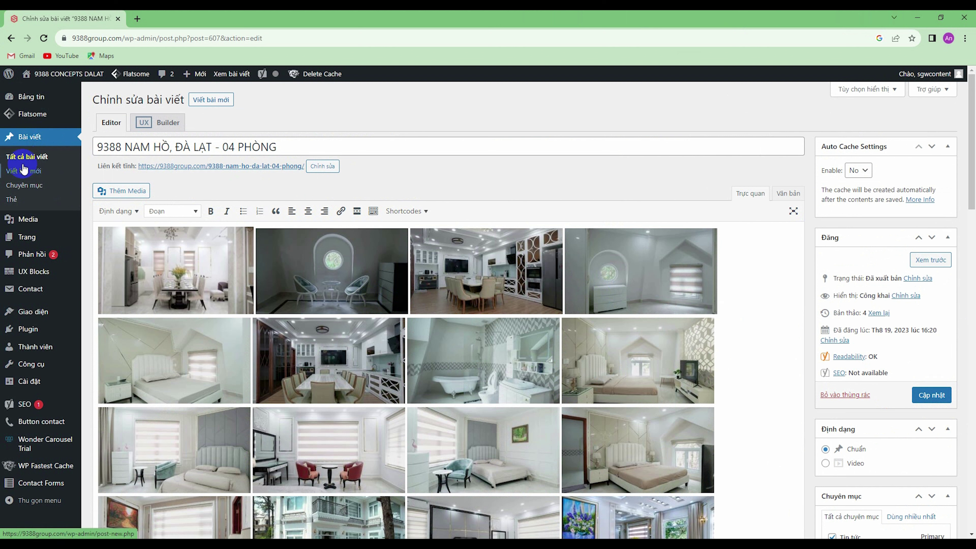
click(27, 177)
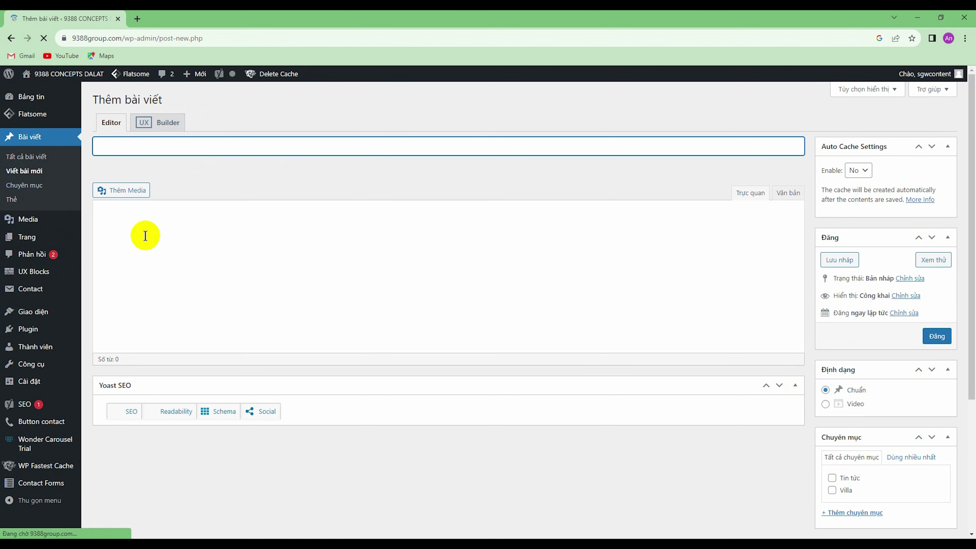
Step: Title the post 'Villa hot nhất Đà Lạt 2023' and add a line of placeholder body text
click(180, 147)
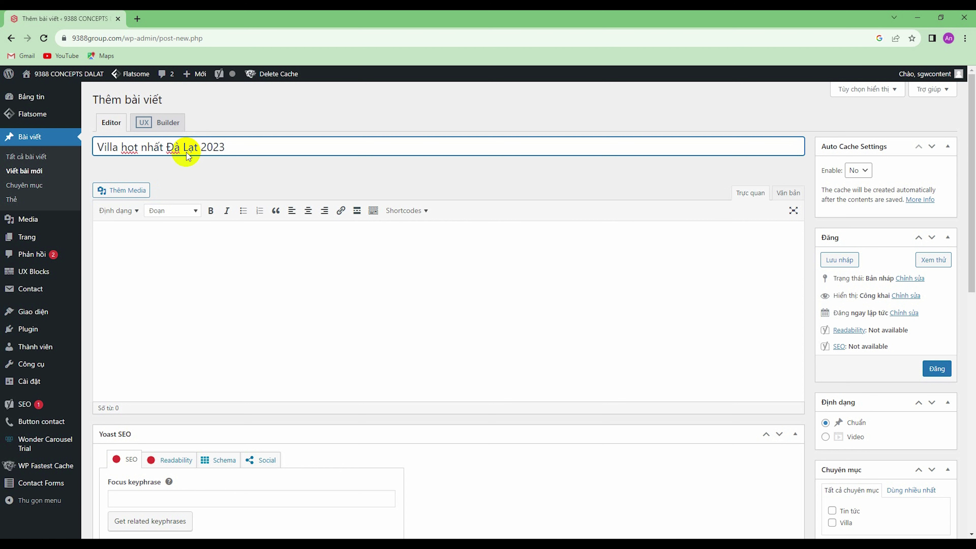
click(184, 256)
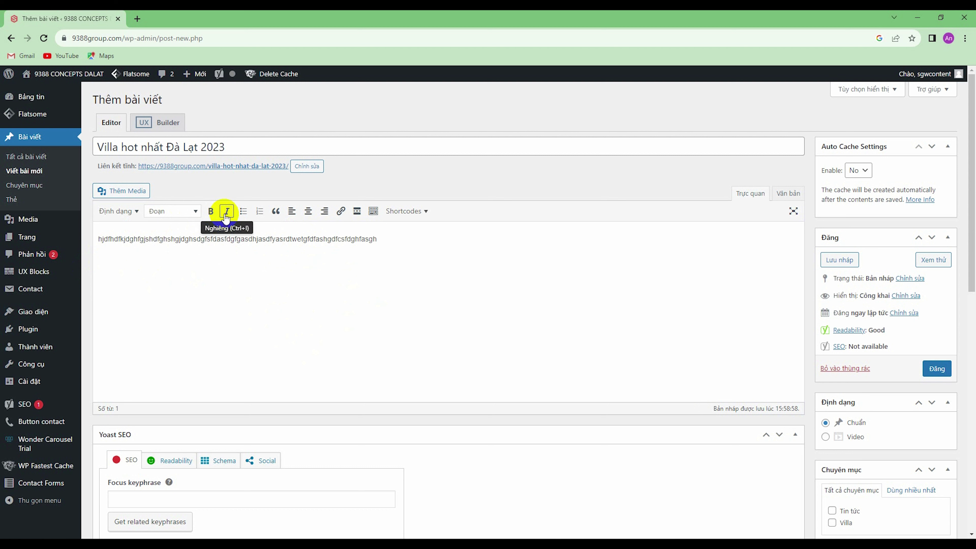
Step: Make the body line bold, italic, orange and left-aligned, then start a new paragraph below
drag(395, 247, 81, 247)
click(216, 214)
click(227, 211)
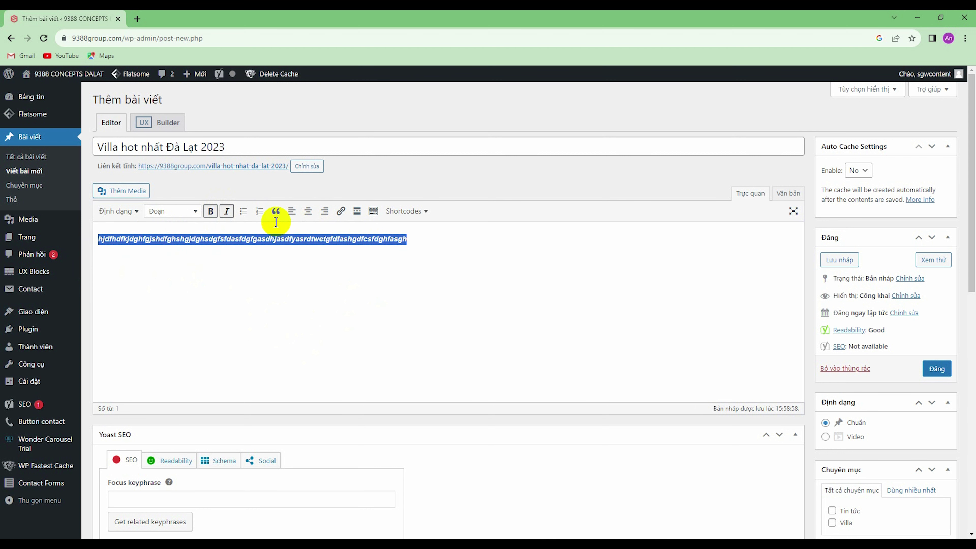
click(306, 213)
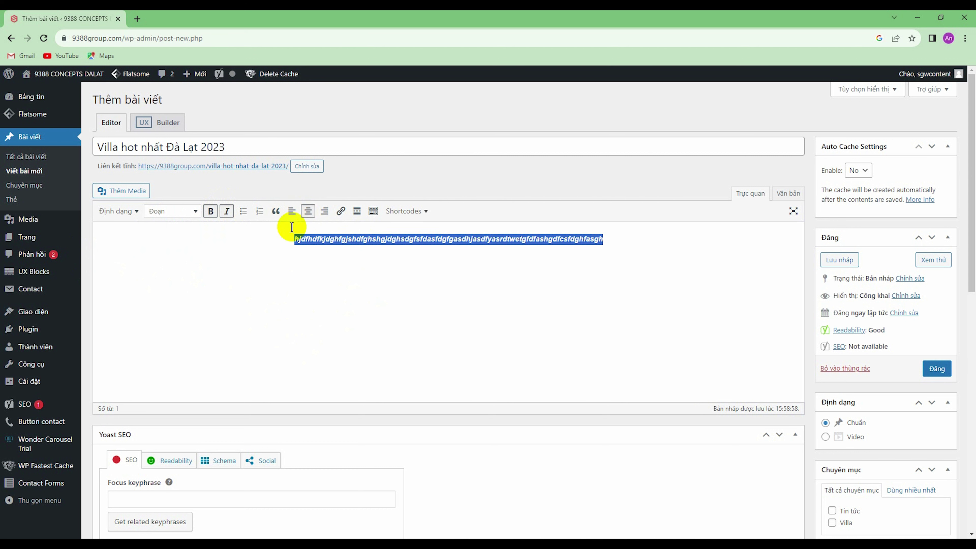
click(374, 212)
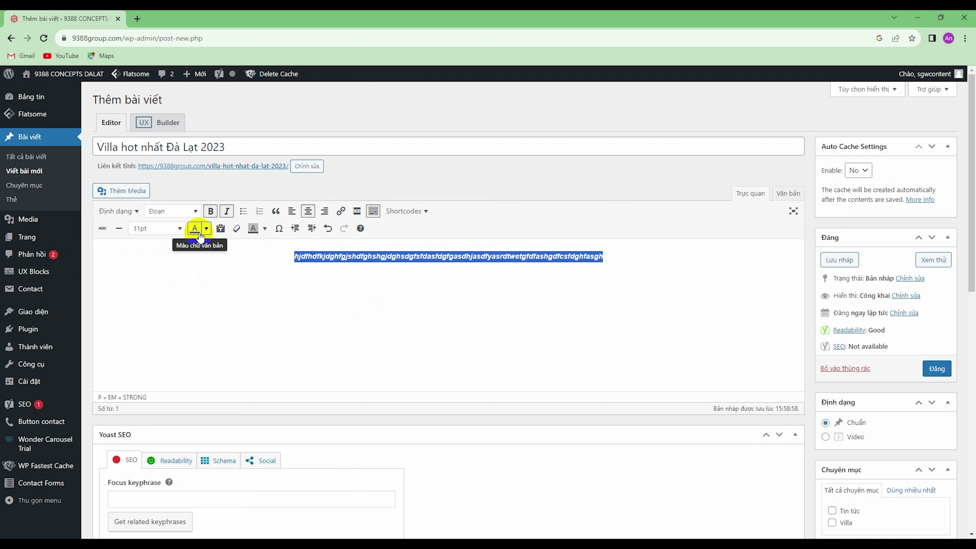
click(206, 229)
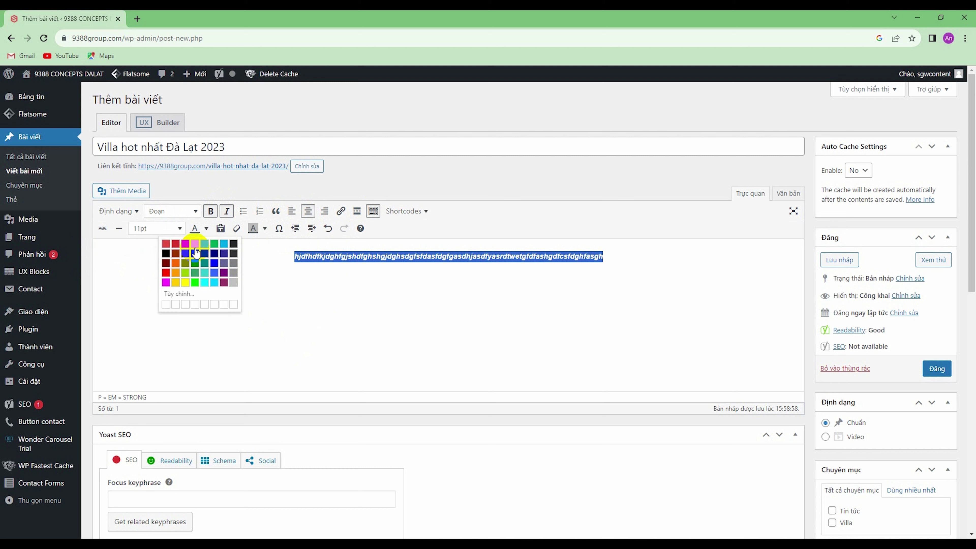
click(194, 249)
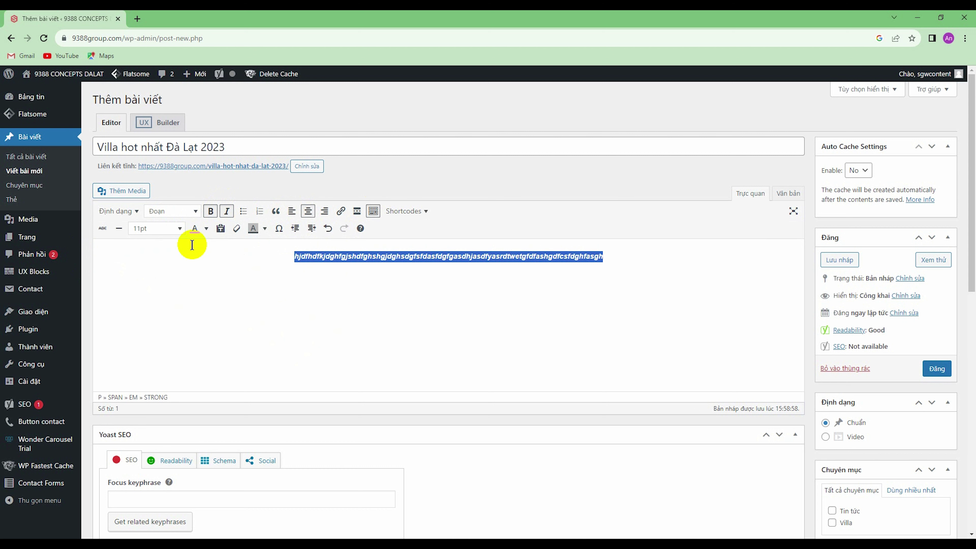
click(292, 211)
click(456, 258)
key(Return)
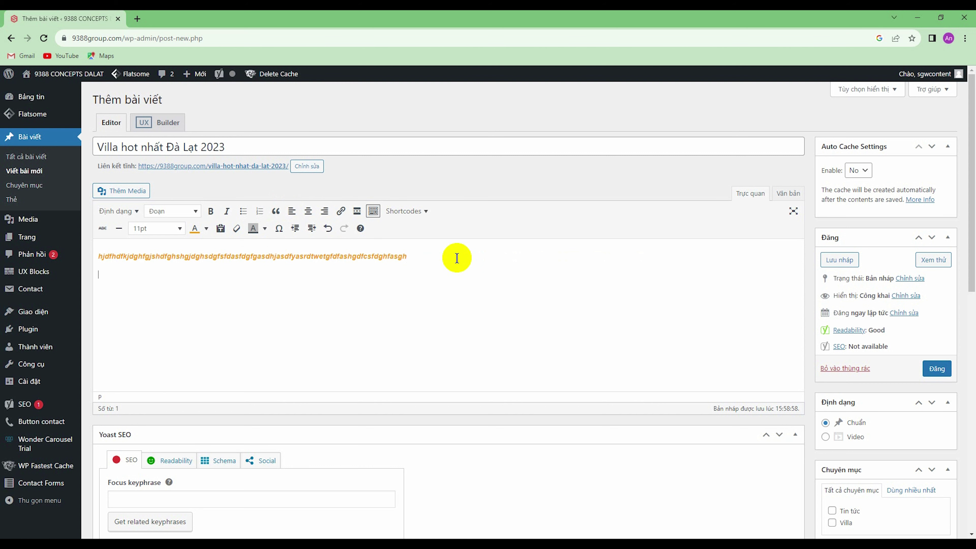
Step: Upload kich-thuoc-anh-fb.jpg from Downloads through the Thêm Media dialog
click(121, 194)
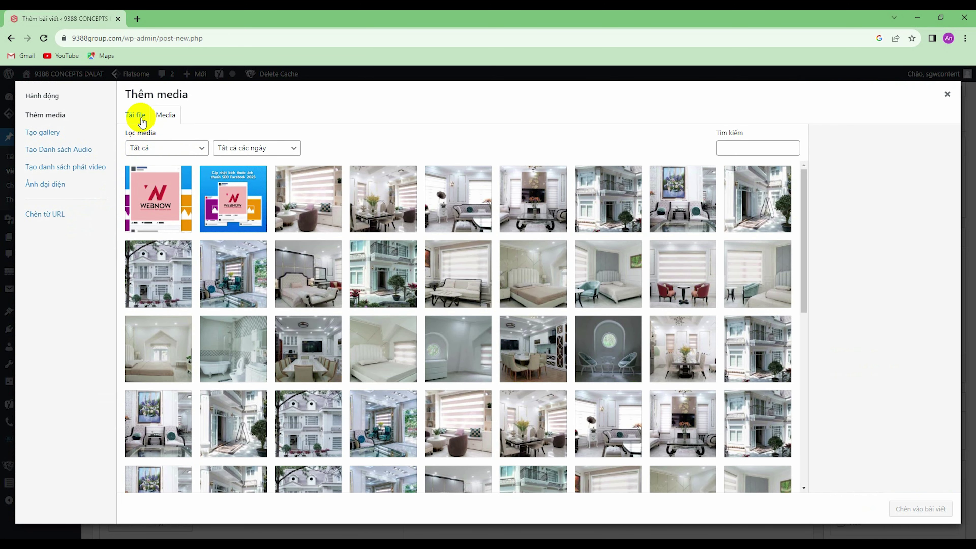
click(141, 119)
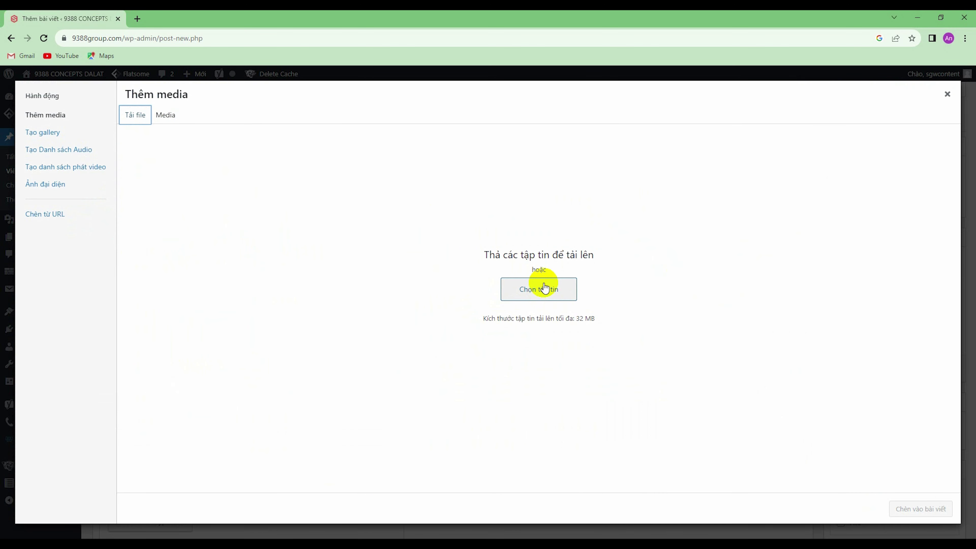
click(521, 289)
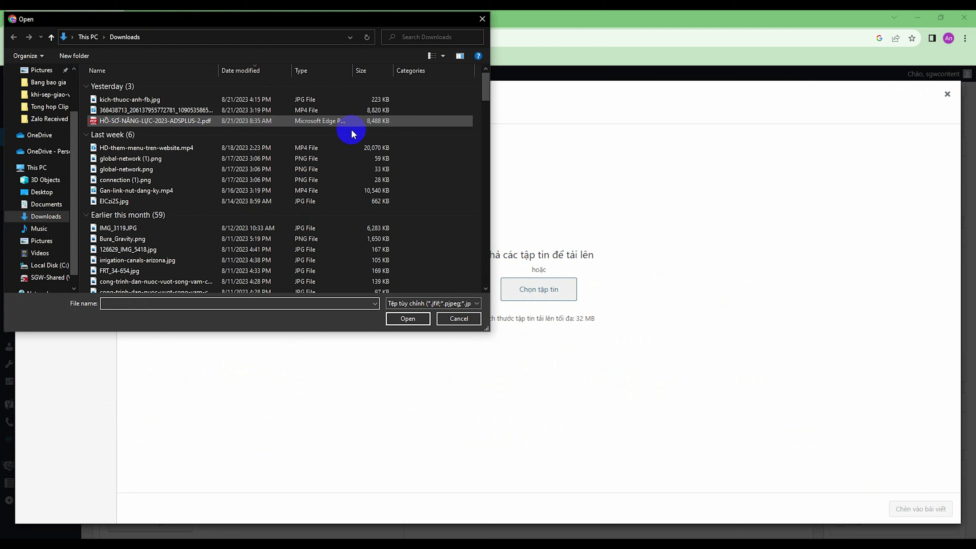
click(175, 136)
click(411, 319)
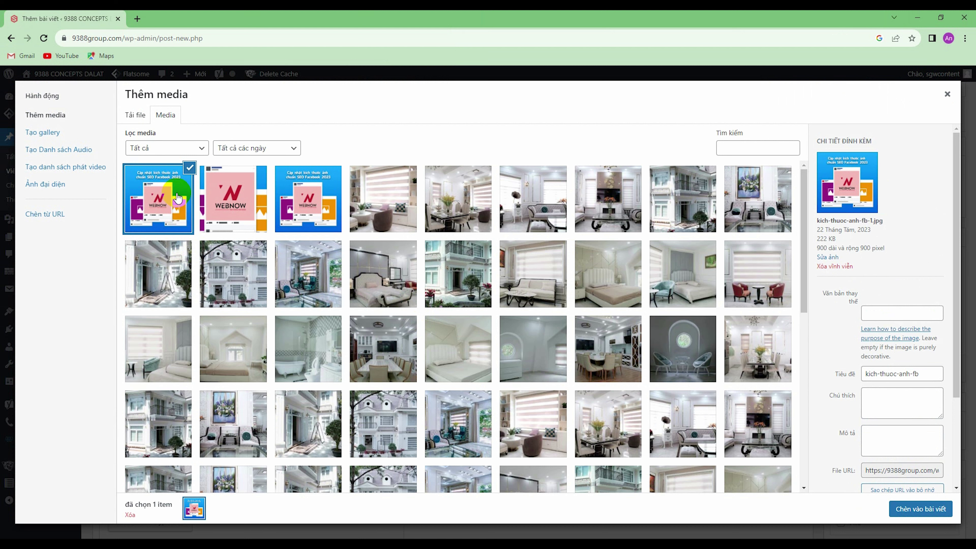
Step: Select only the newly uploaded kich-thuoc-anh-fb image in the media library, clearing the other picks
click(244, 198)
click(310, 205)
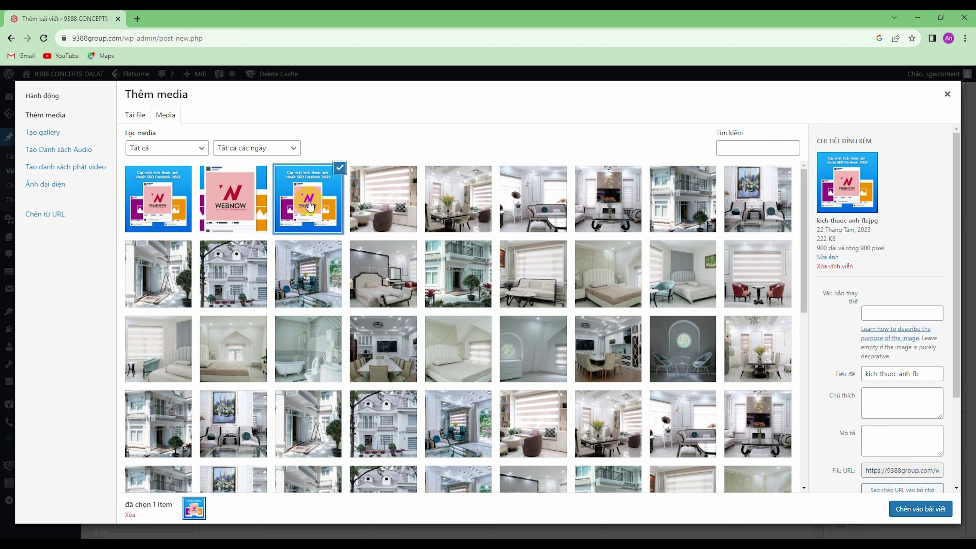
click(371, 194)
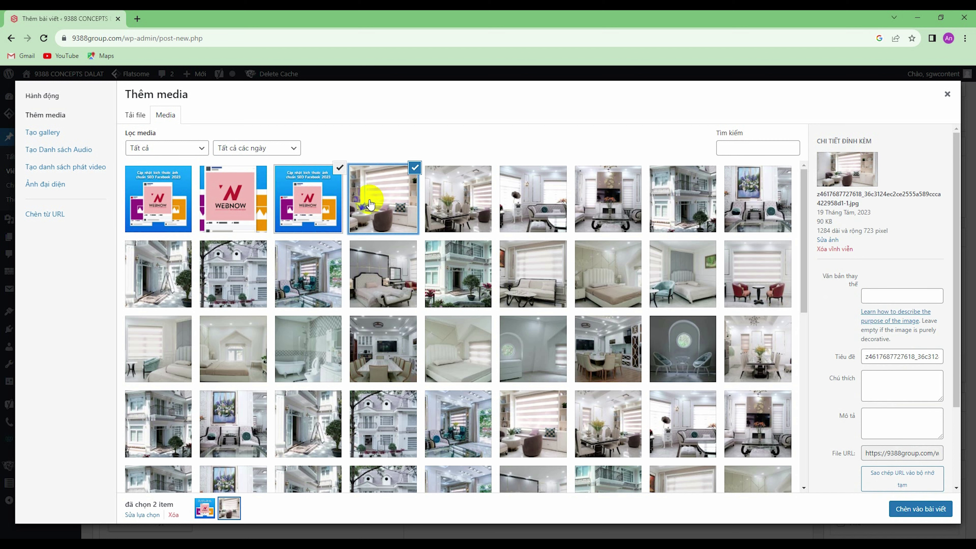
click(415, 168)
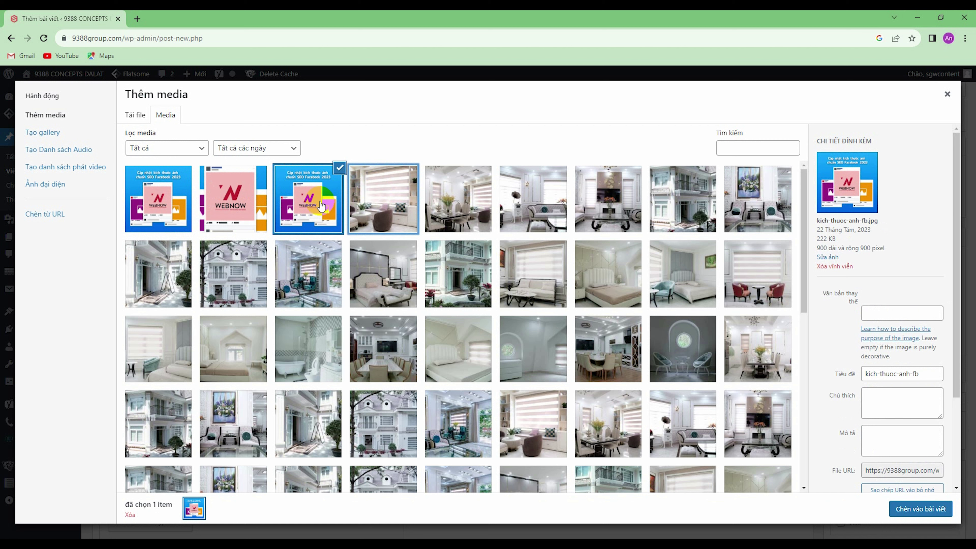
click(340, 167)
click(176, 196)
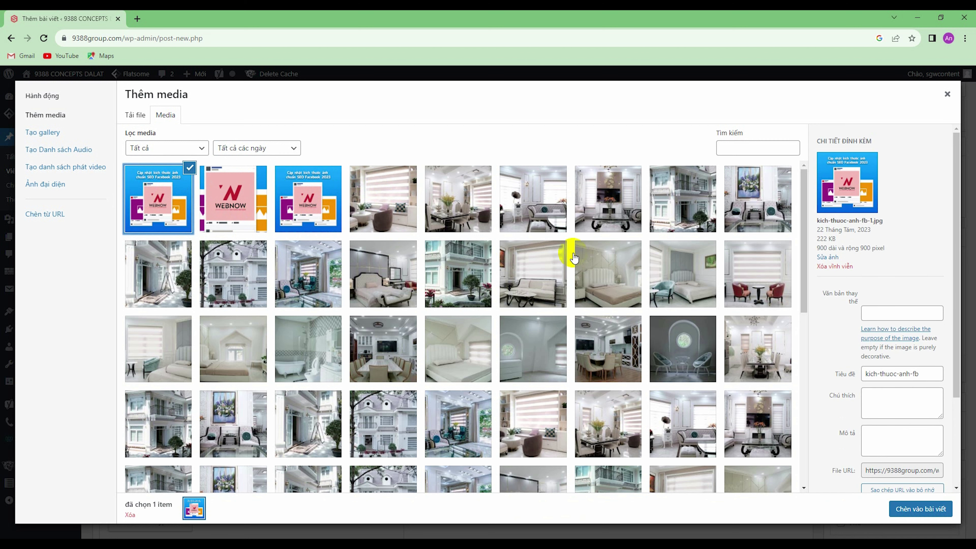
scroll(865, 340, down, 3)
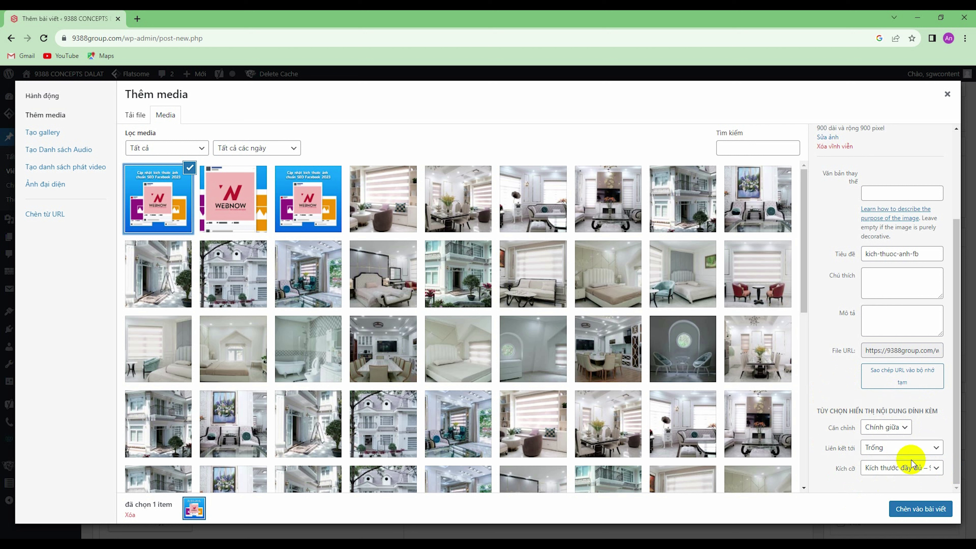
Step: Insert the kich-thuoc-anh-fb image into the post body and shrink it to about 758 × 758 px
click(921, 509)
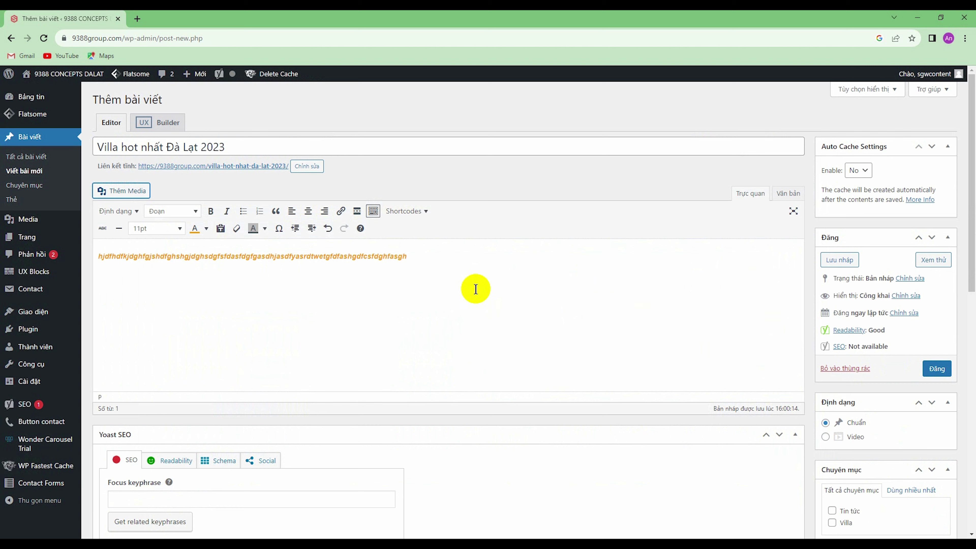
scroll(443, 301, down, 5)
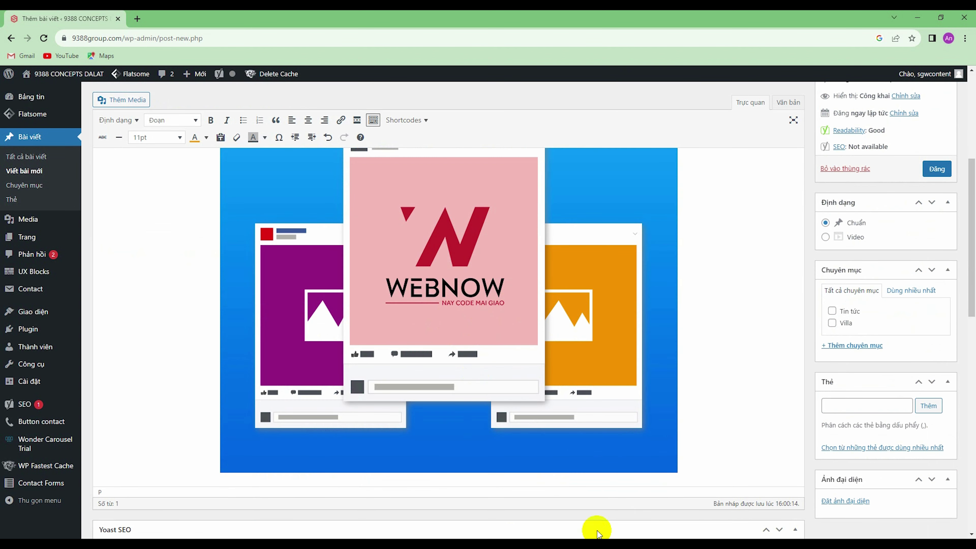
click(473, 301)
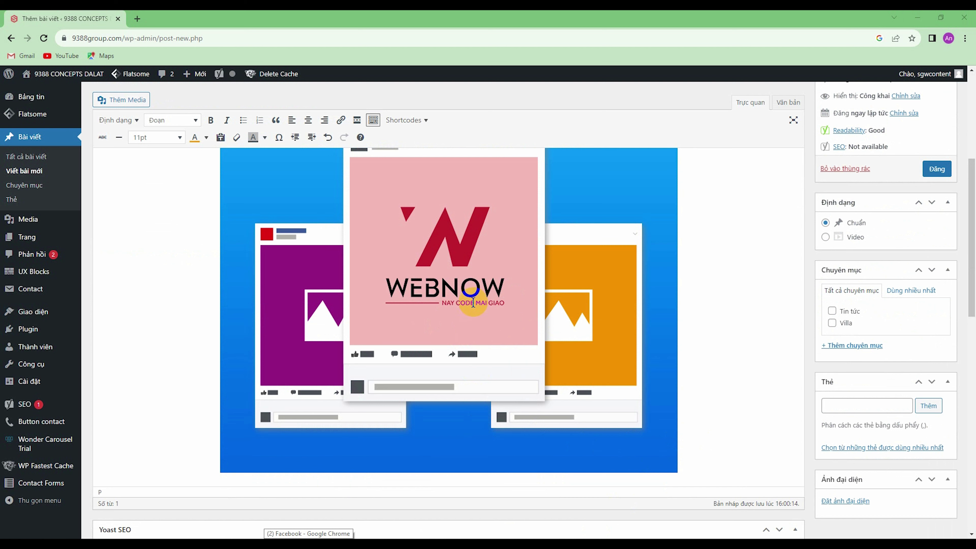
click(470, 288)
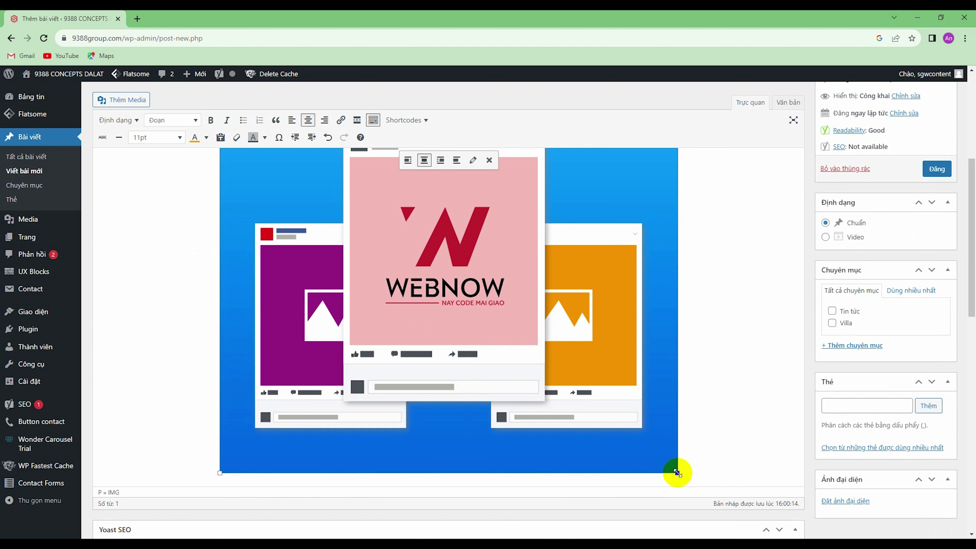
drag(677, 473, 649, 491)
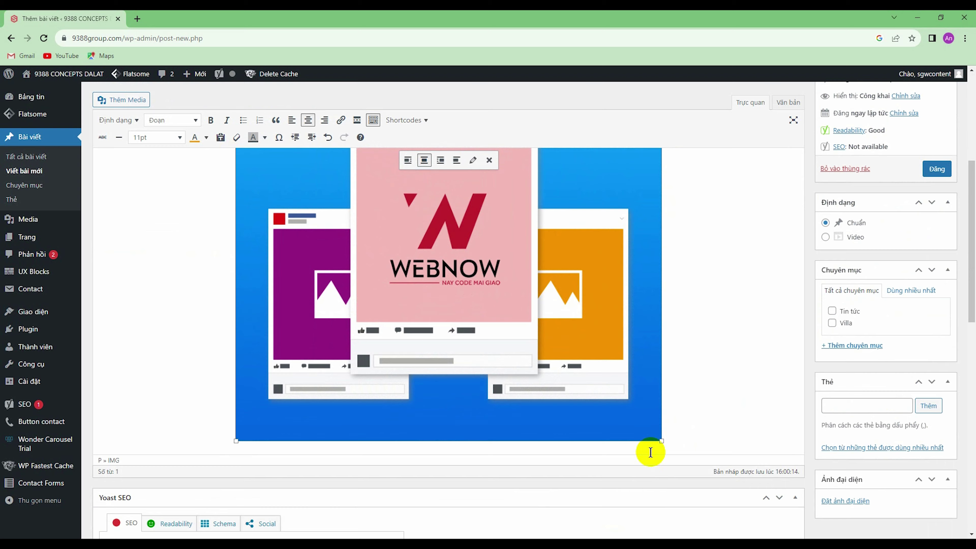
scroll(643, 397, up, 2)
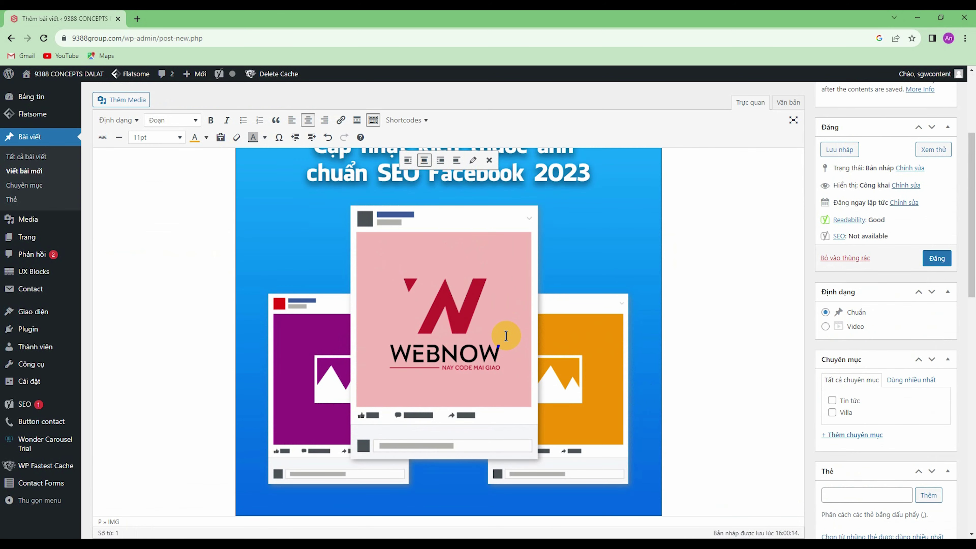
scroll(464, 288, up, 3)
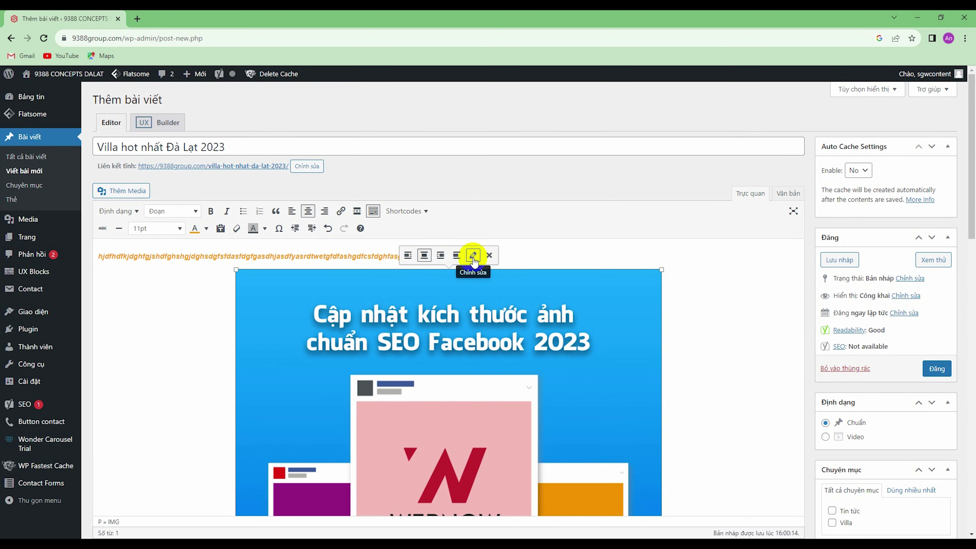
Step: Copy the image's alt text 'dhfgjdhfghjdghf' into its caption and apply the change
click(472, 255)
click(262, 122)
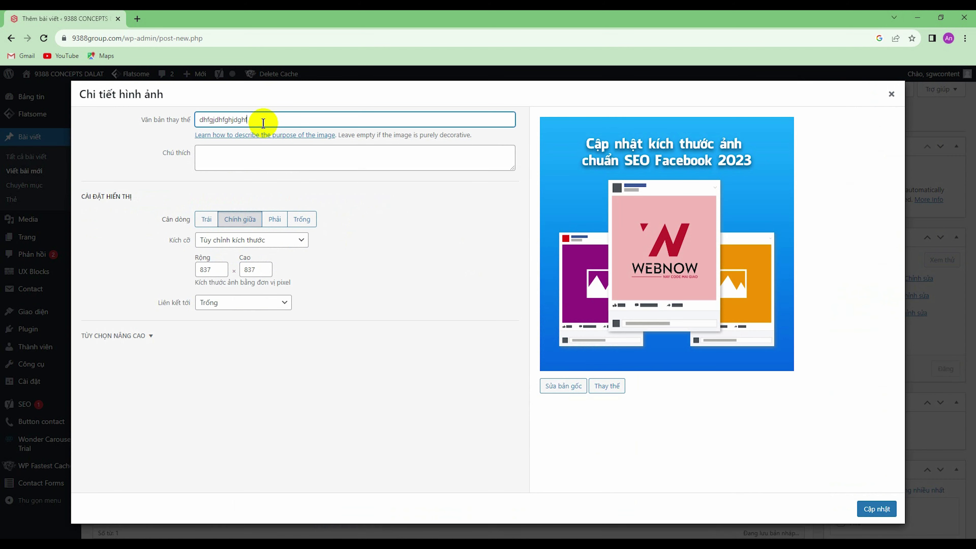
double_click(263, 123)
key(ctrl+c)
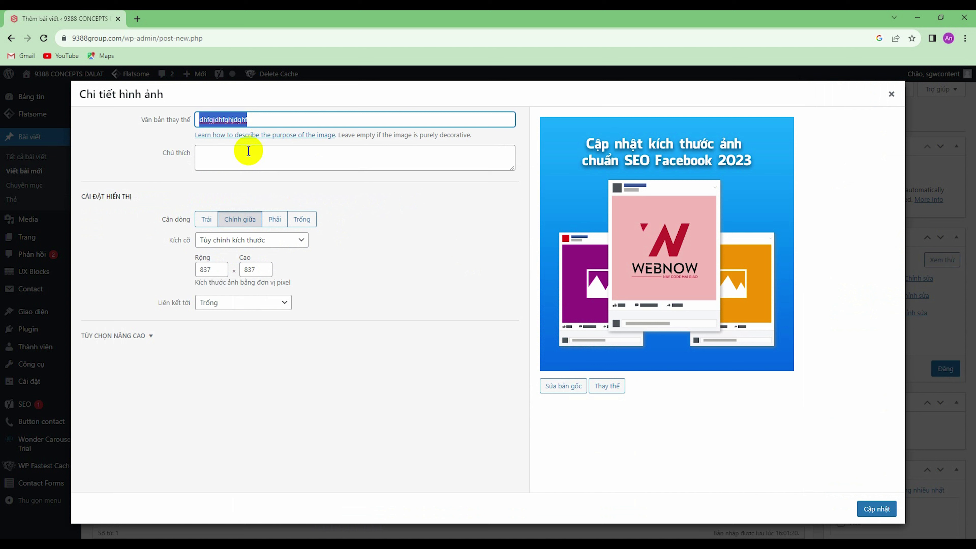
click(246, 151)
key(ctrl+v)
click(884, 508)
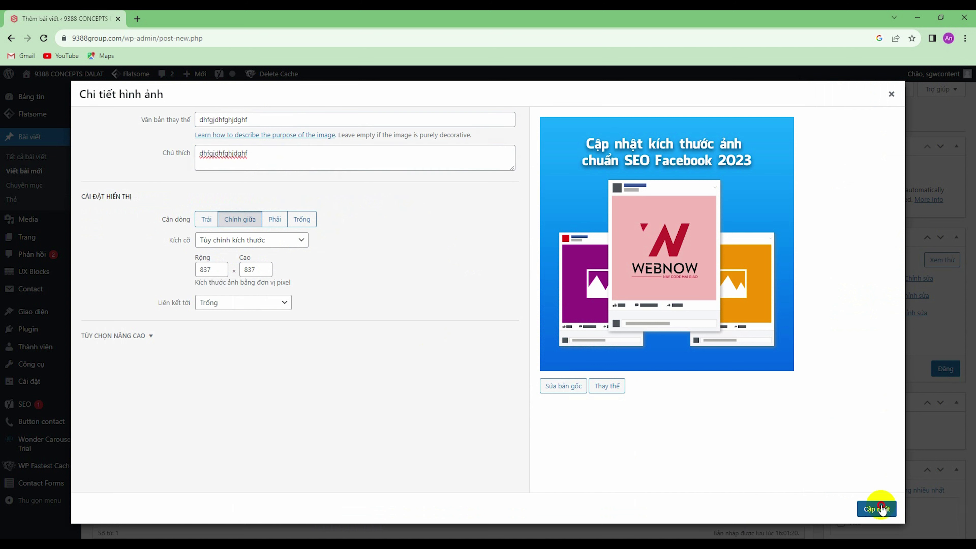
scroll(479, 338, down, 6)
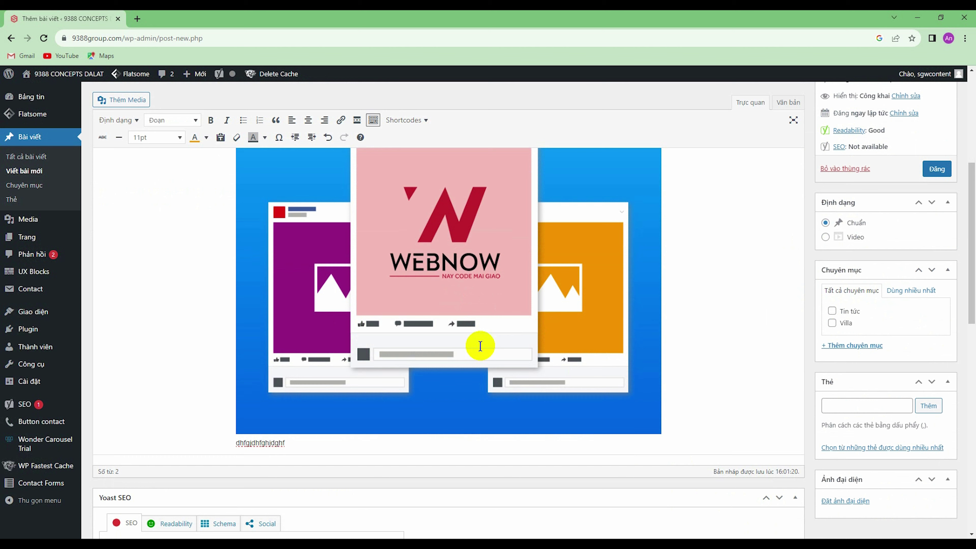
Step: In the Chuyên mục box, also file the post under Tin tức alongside Villa
scroll(532, 338, down, 1)
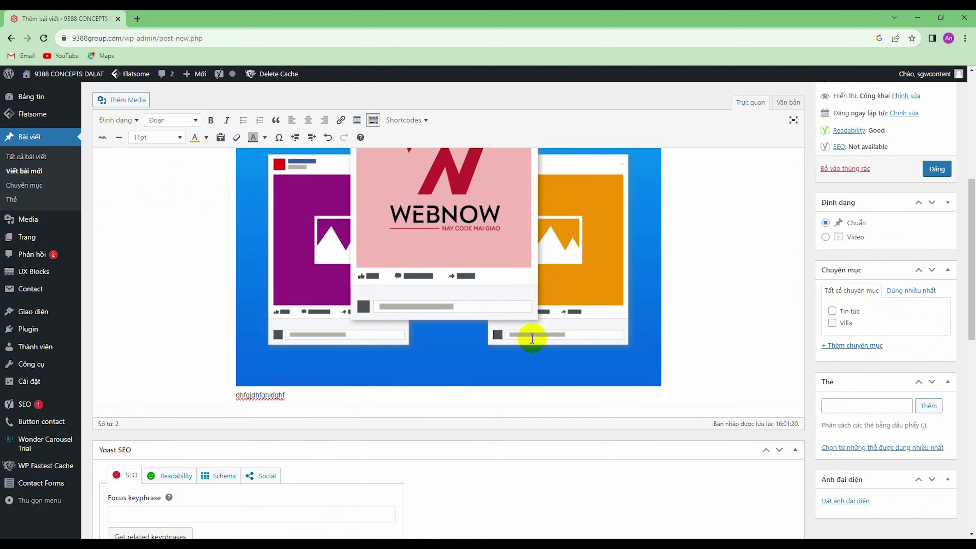
scroll(403, 464, down, 1)
scroll(468, 488, up, 4)
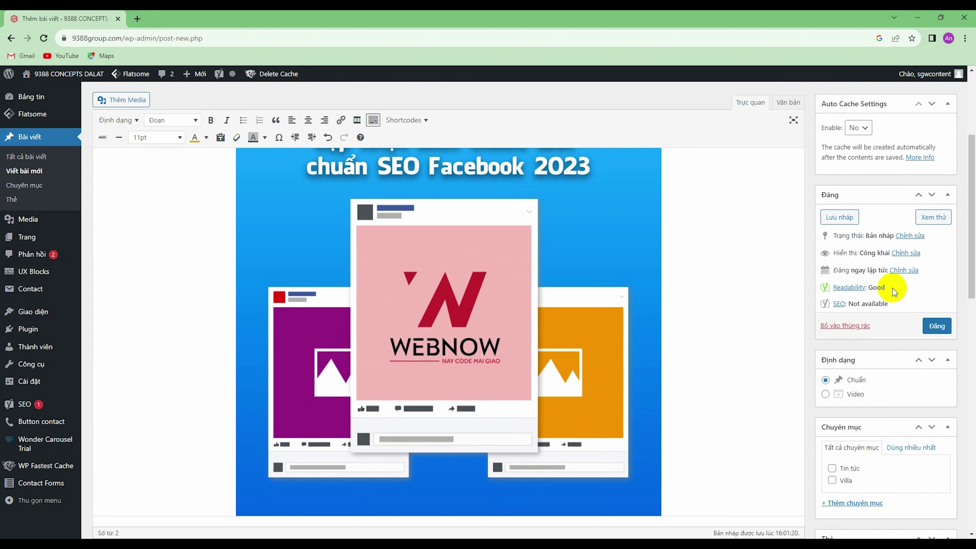
scroll(912, 305, down, 4)
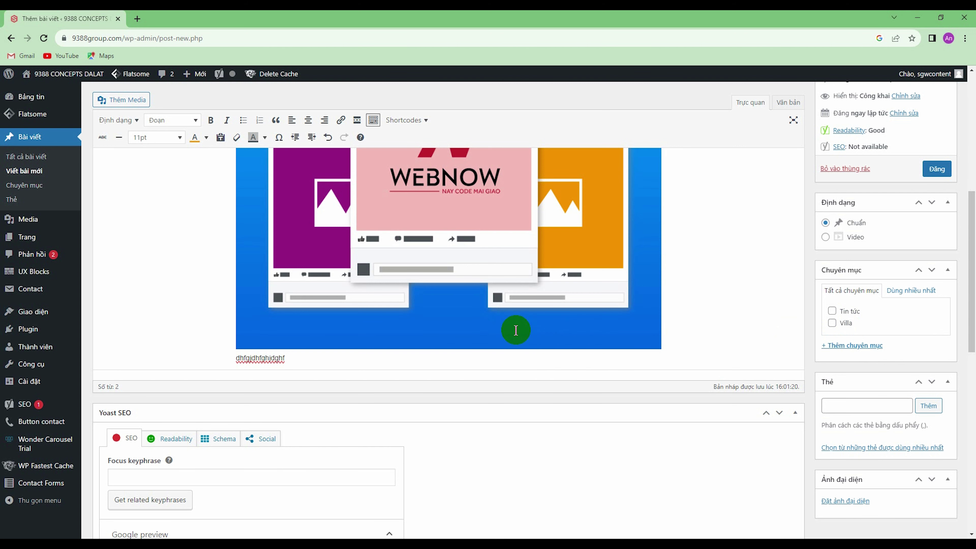
scroll(513, 389, up, 5)
scroll(538, 345, down, 4)
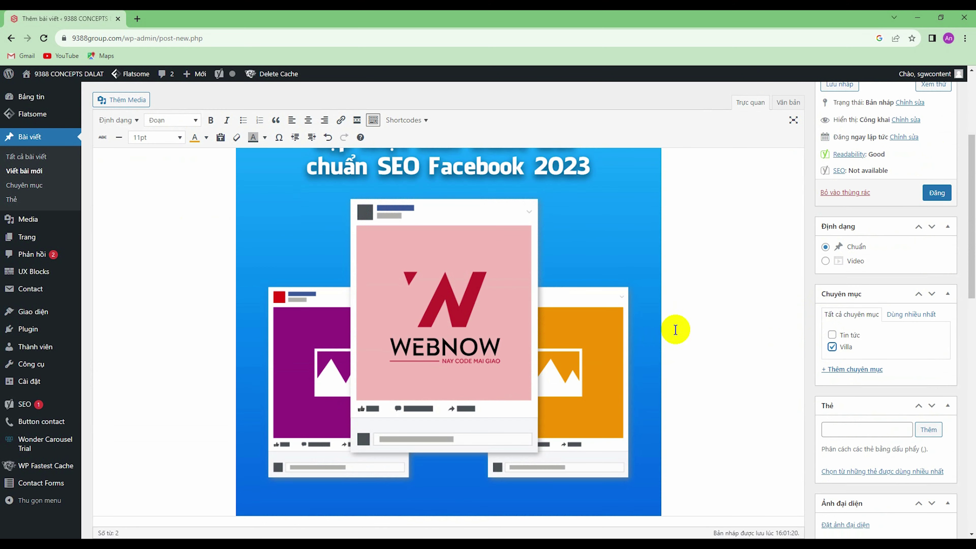
click(832, 335)
Step: Leave the post filed only under the Villa category
click(832, 348)
click(832, 334)
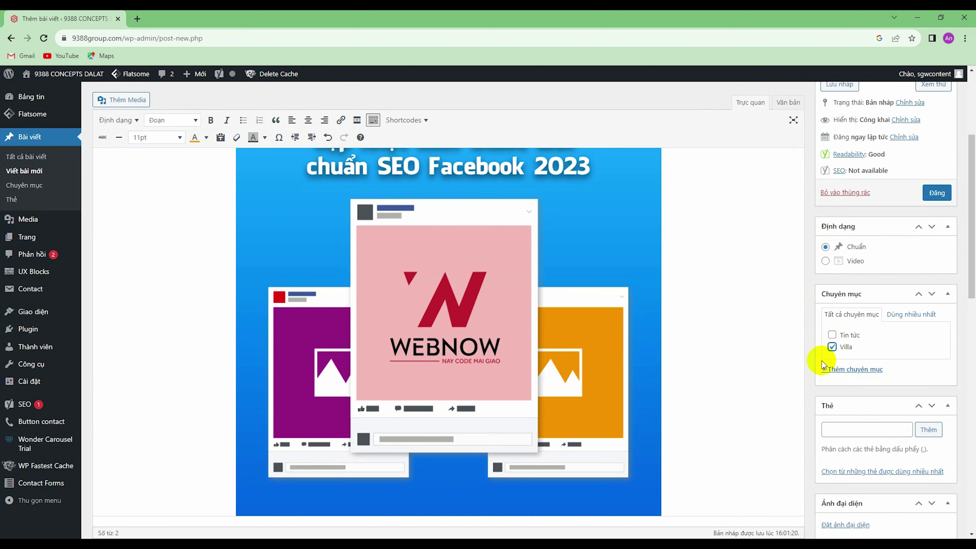
scroll(828, 358, down, 5)
Step: Set the Facebook-size kich-thuoc-anh-fb image as the post's featured image
click(850, 501)
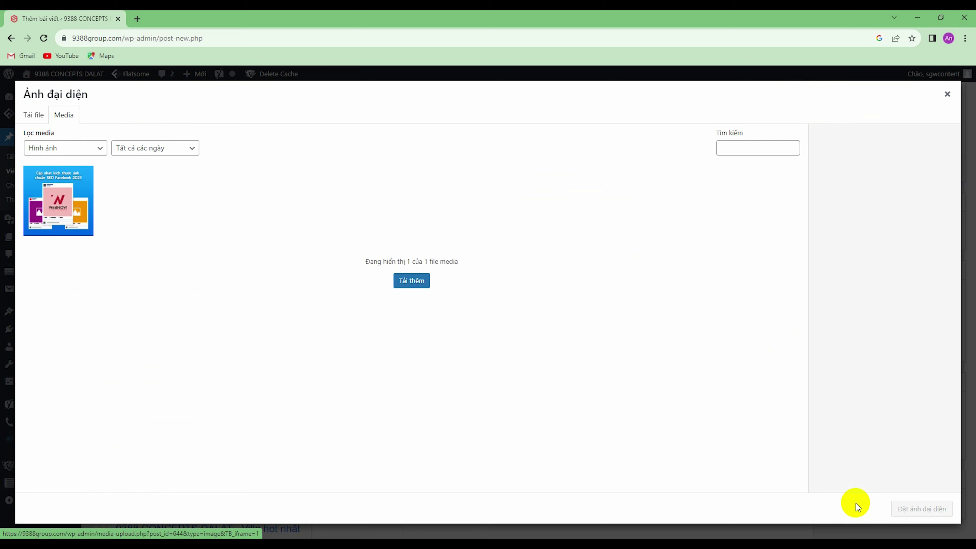
click(72, 205)
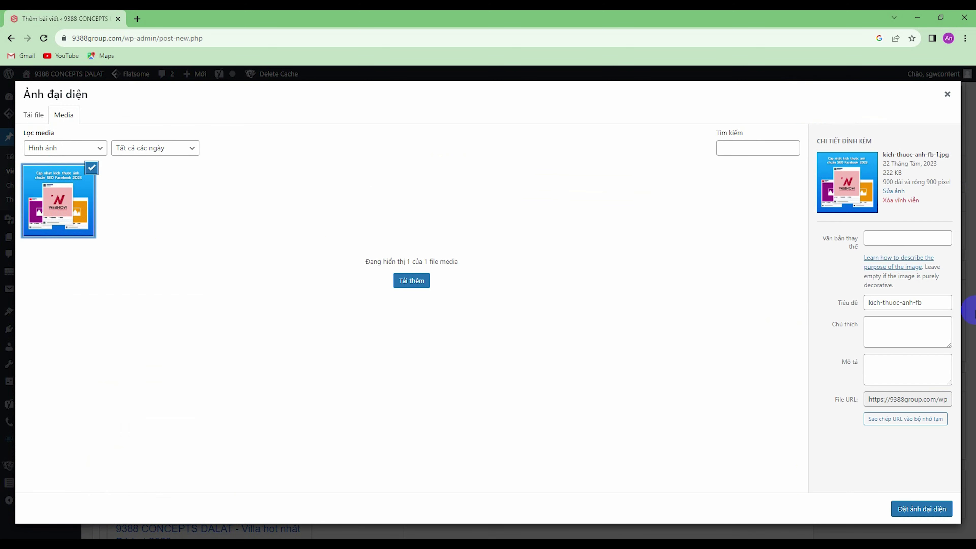
click(921, 509)
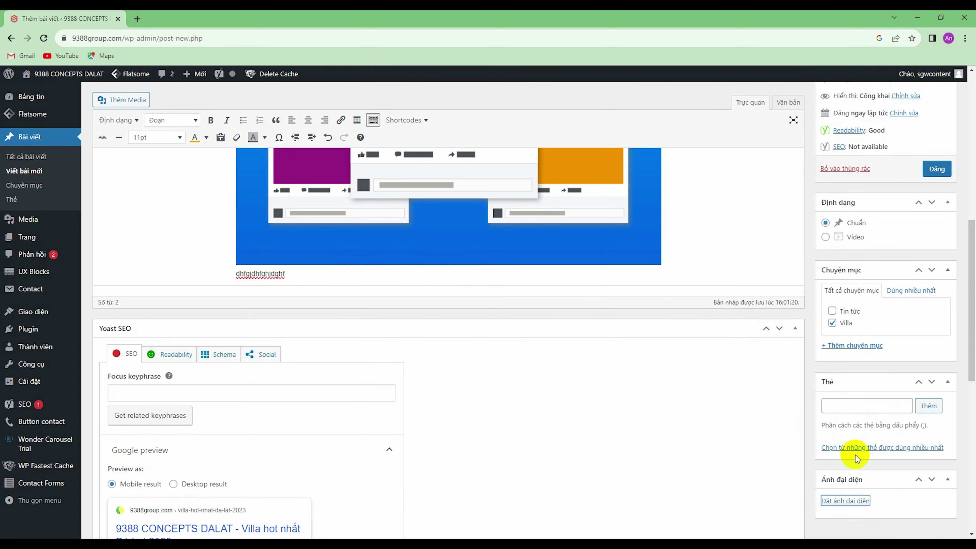
scroll(864, 404, up, 4)
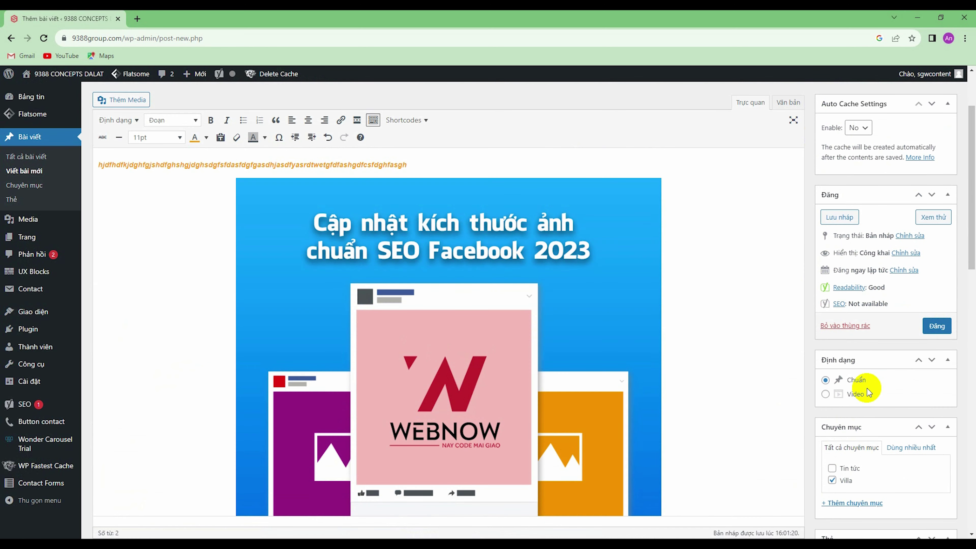
scroll(867, 384, up, 2)
Step: Publish the post 'Villa hot nhất Đà Lạt 2023' and go to the post categories page
click(940, 369)
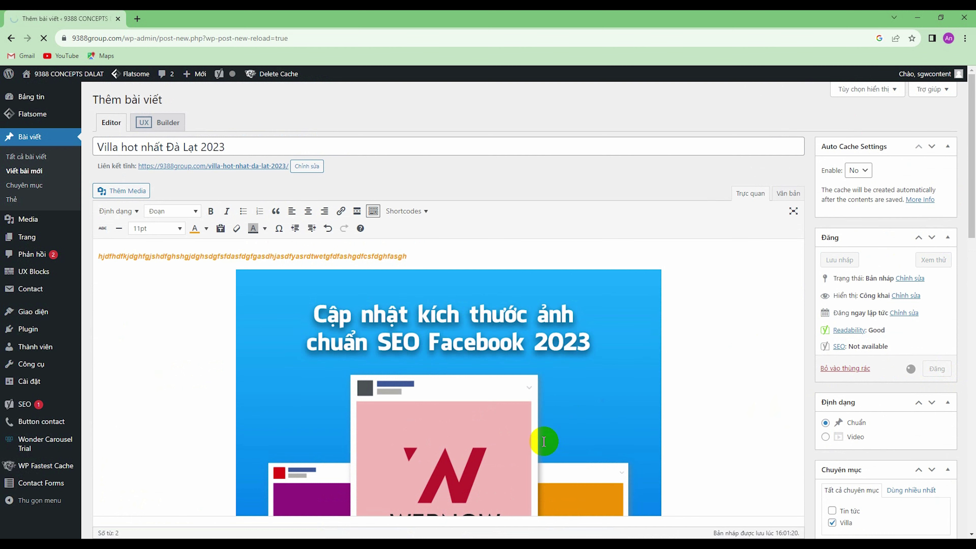
scroll(861, 344, down, 5)
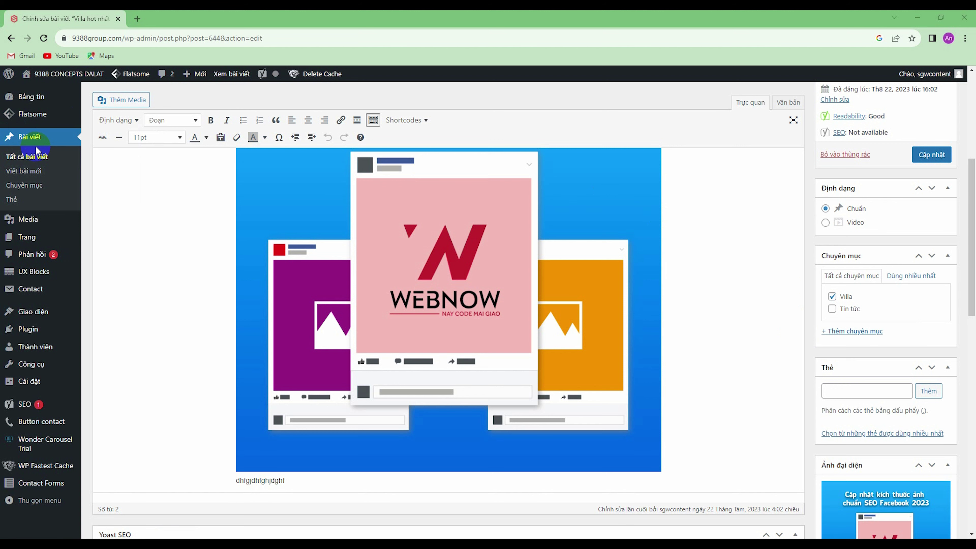
click(31, 188)
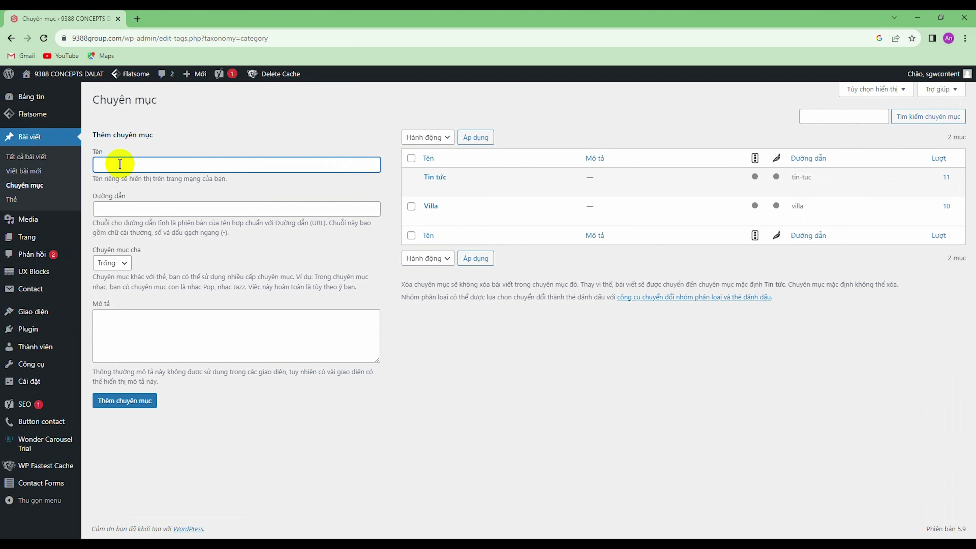
Step: Add a new post category named Homestay
click(252, 77)
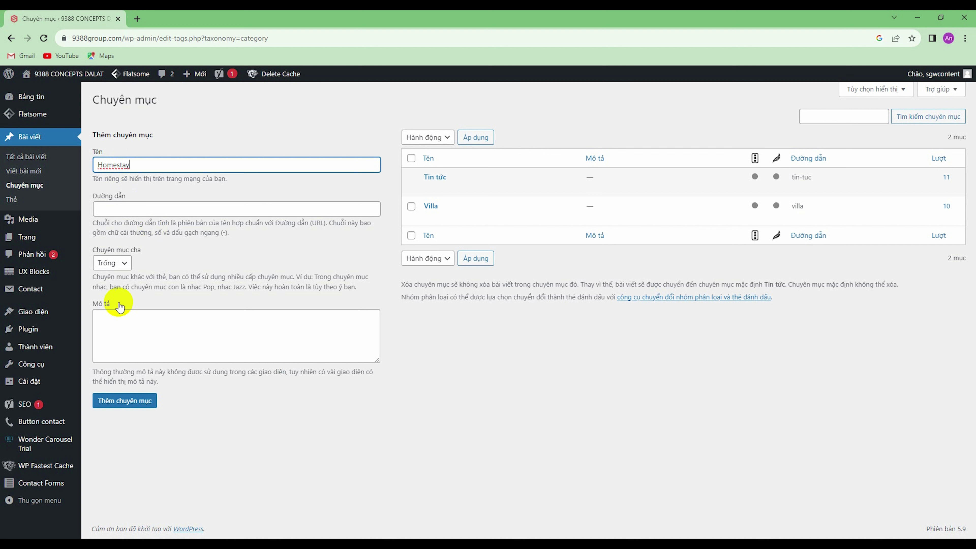
click(138, 406)
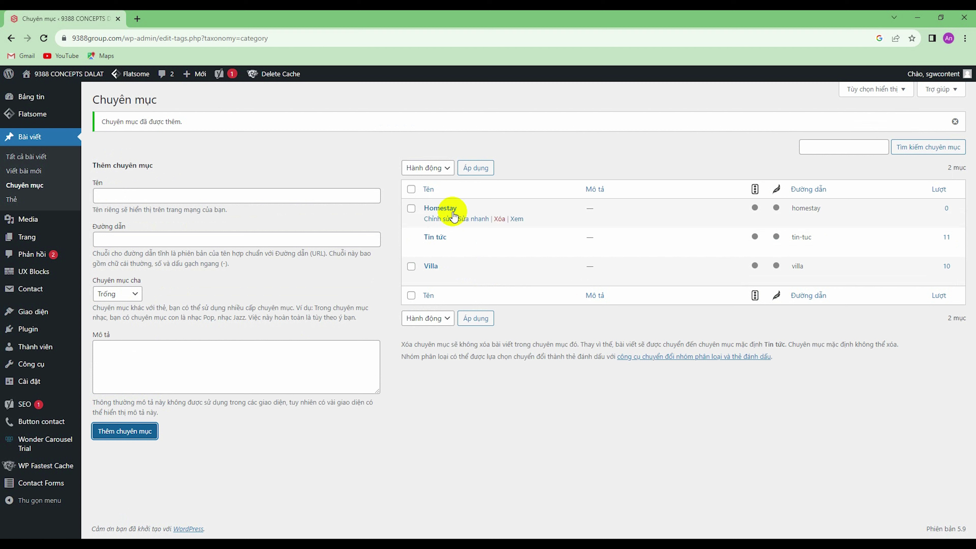
click(120, 197)
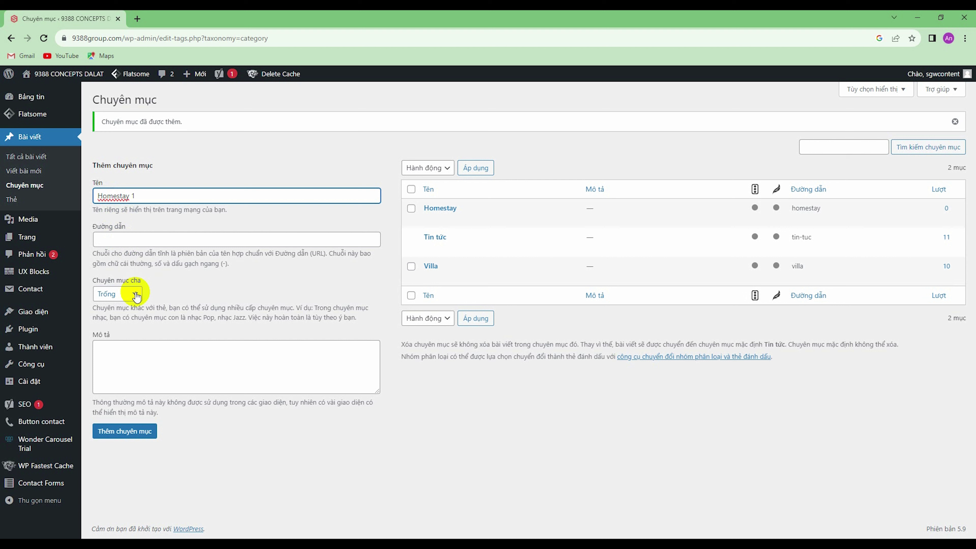
Step: Add the category 'Homestay 1' as a child of Homestay
click(129, 298)
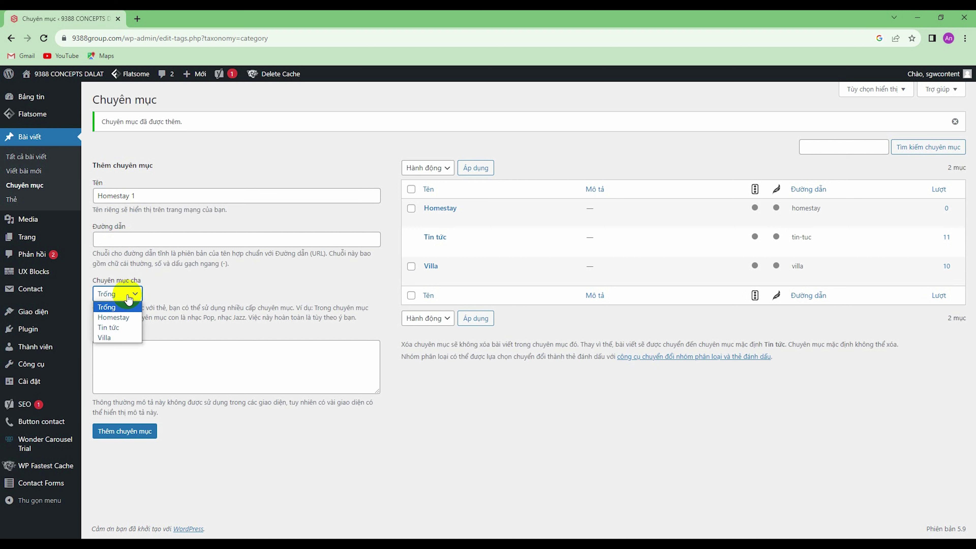
click(124, 318)
click(137, 437)
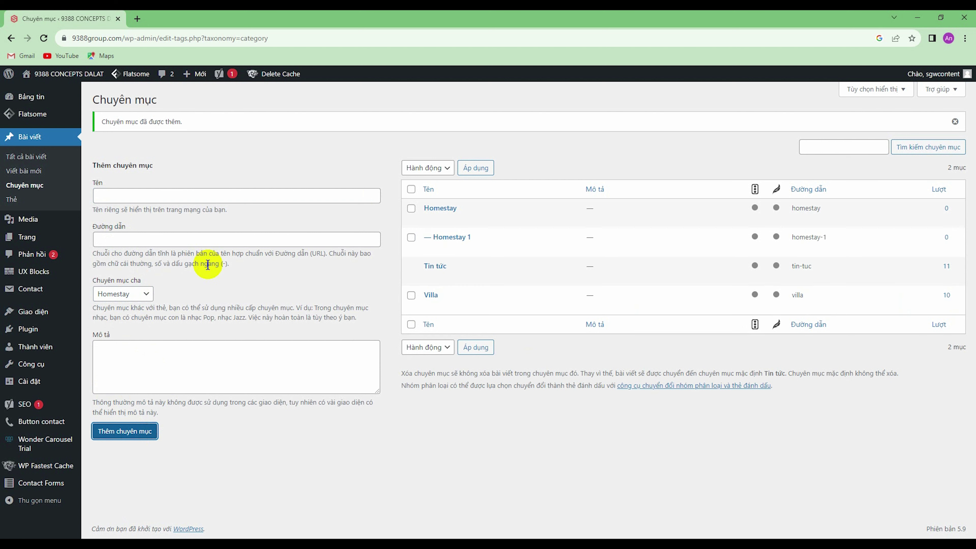
Step: Go to the All Posts list
mouse_move(457, 239)
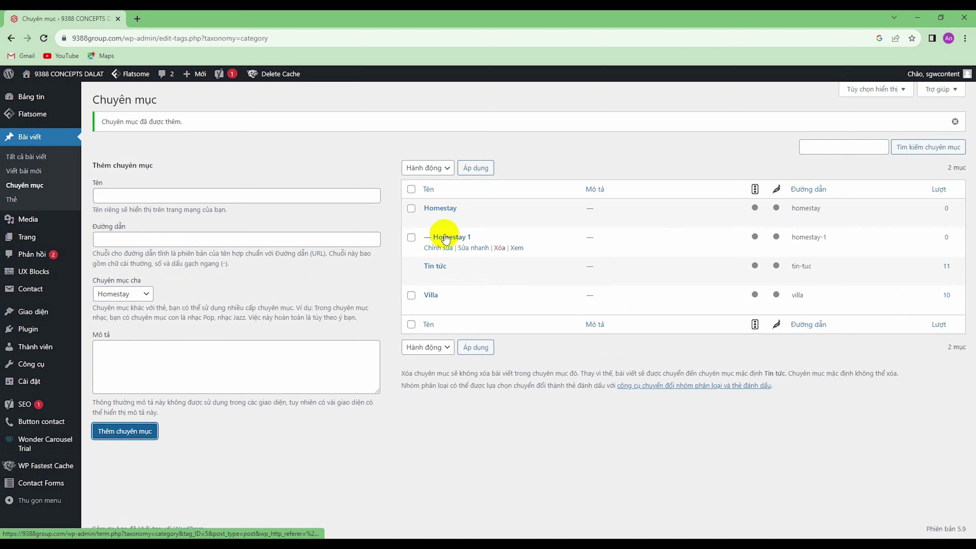
mouse_move(445, 213)
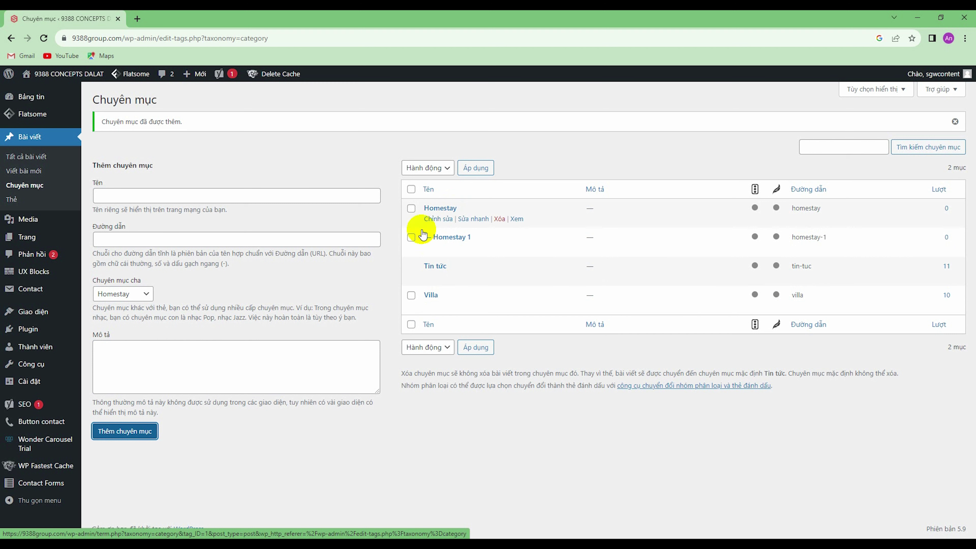
click(33, 204)
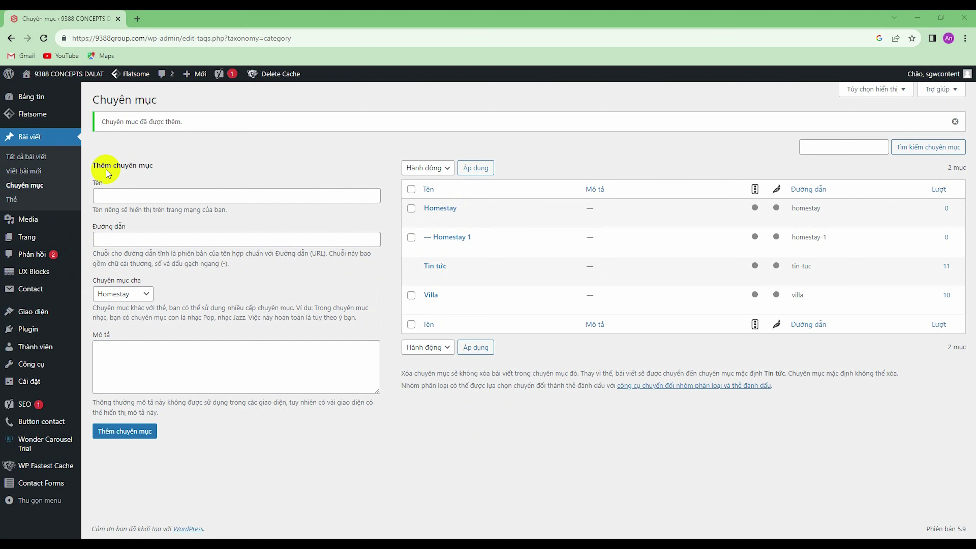
click(41, 161)
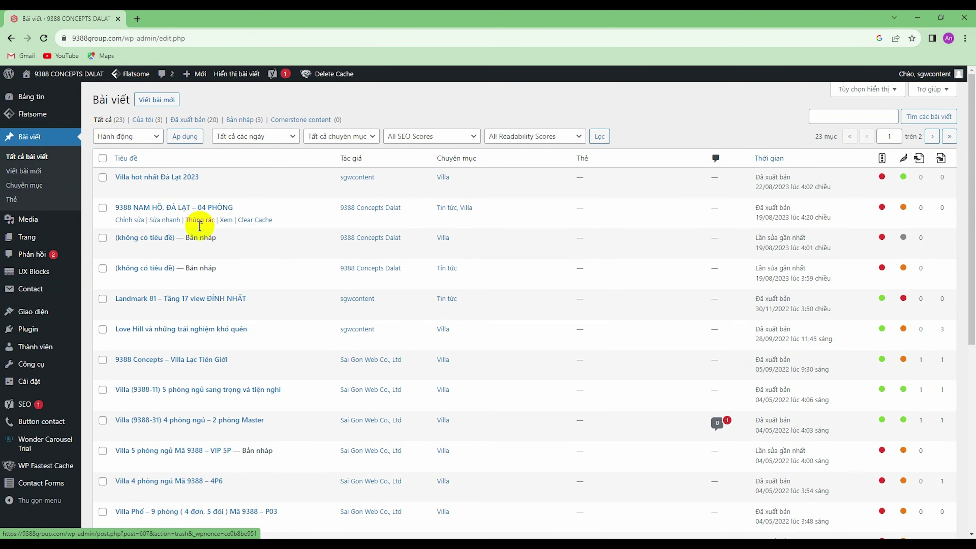
Step: Trash the post 'Villa hot nhất Đà Lạt 2023', then view the live site homepage
scroll(253, 284, down, 4)
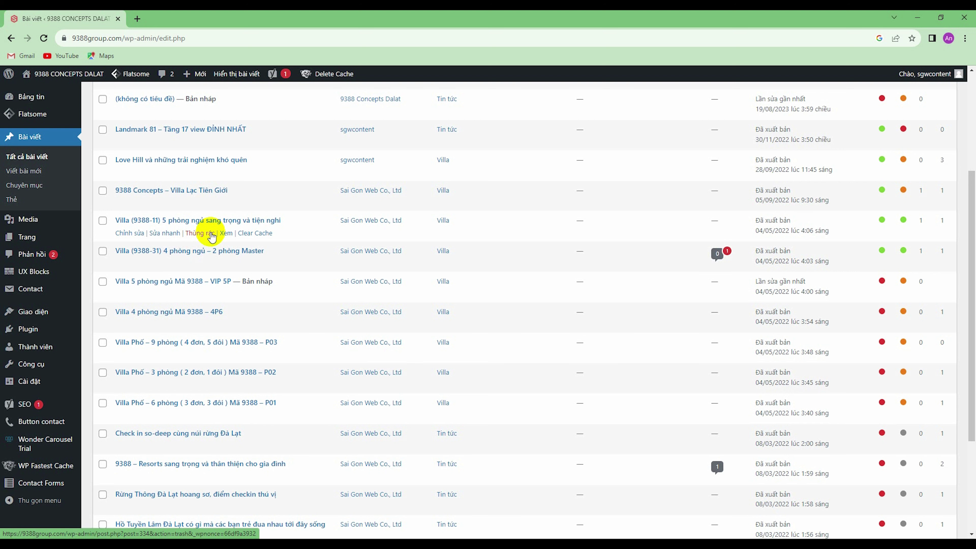
scroll(205, 236, up, 5)
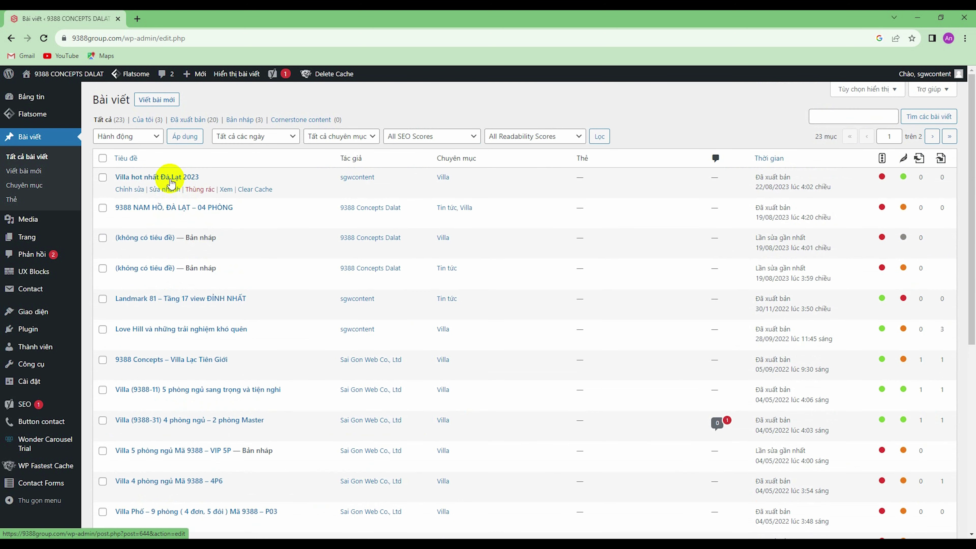
click(199, 189)
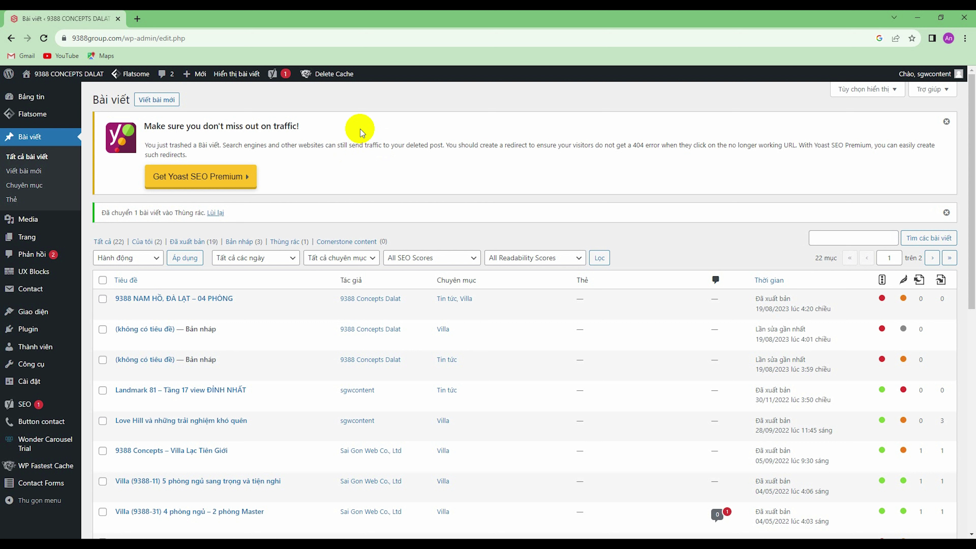
click(67, 78)
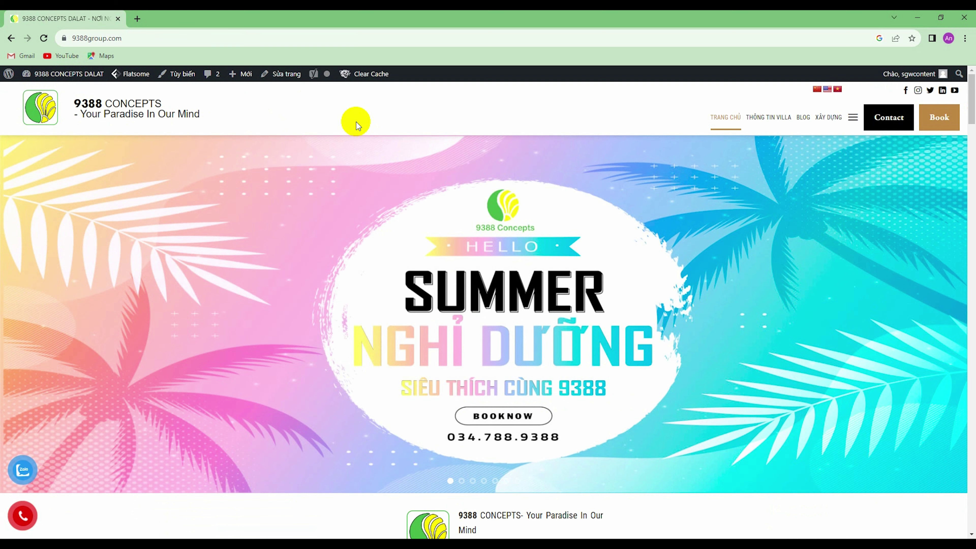
Step: Open the Trang chủ homepage in Flatsome UX Builder from the Sửa trang menu
click(417, 83)
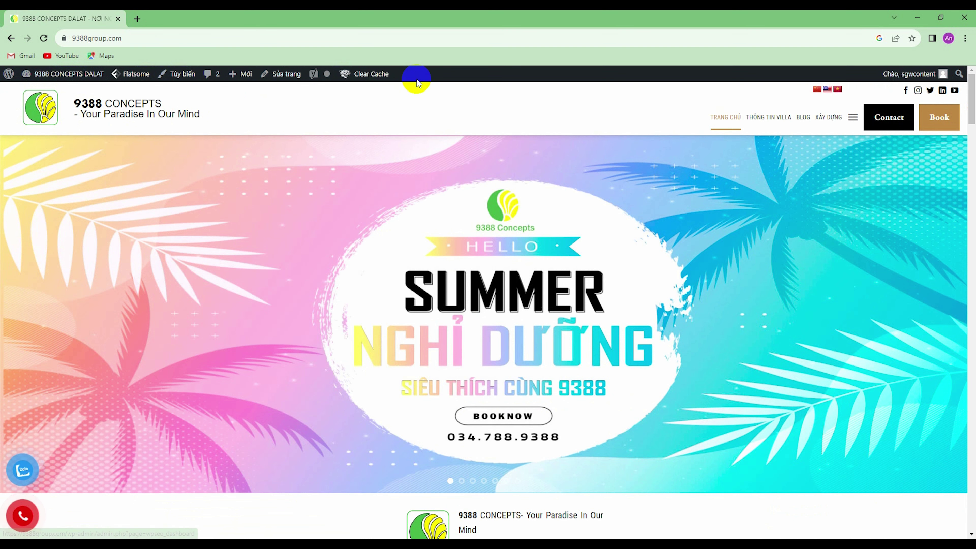
mouse_move(364, 82)
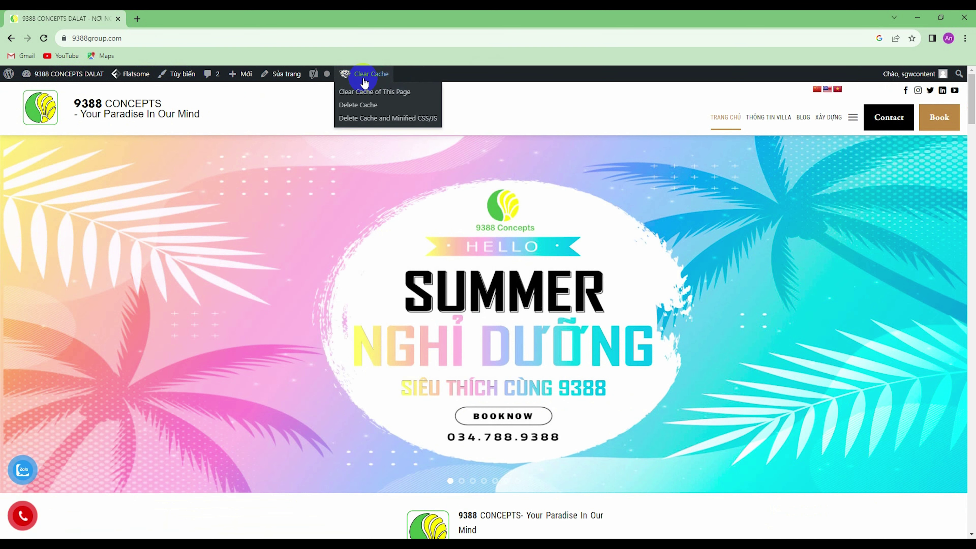
mouse_move(280, 79)
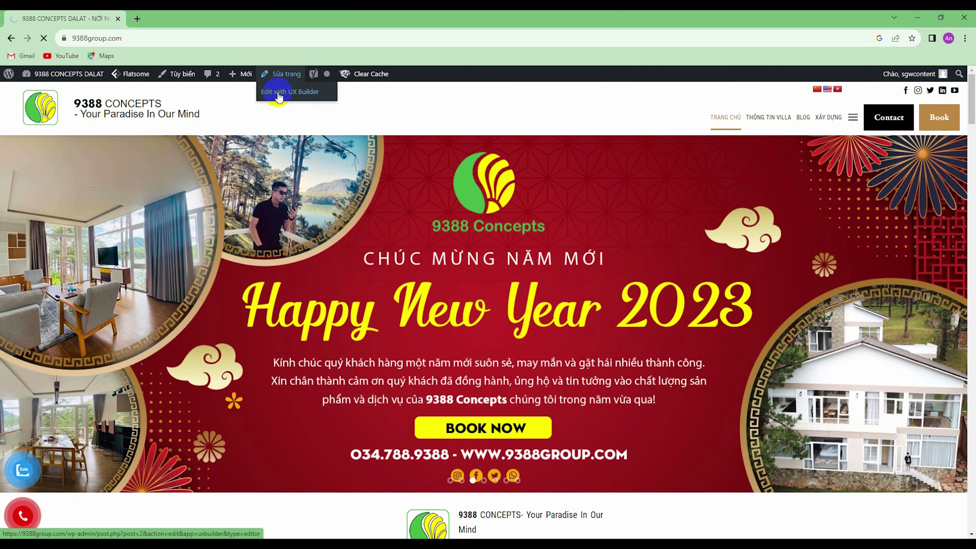
click(279, 96)
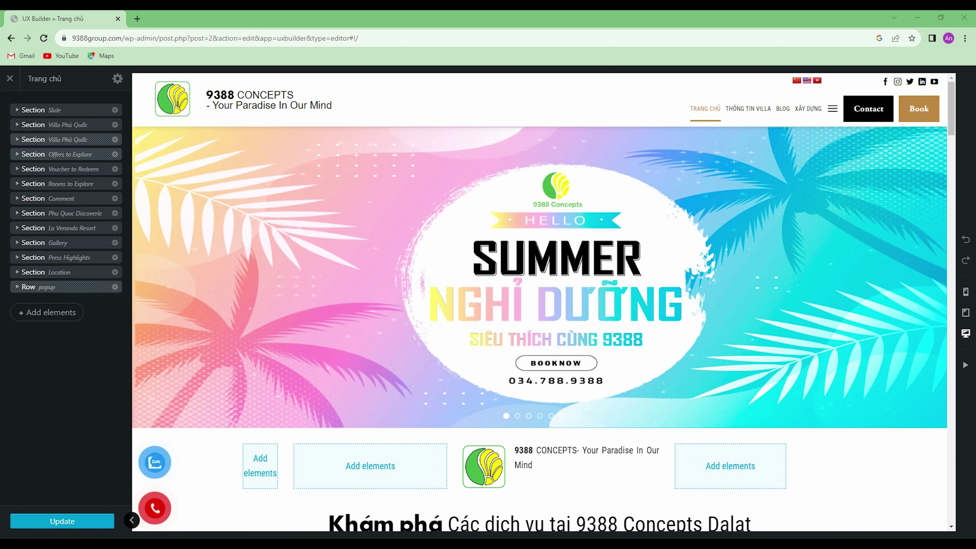
Step: Open the Image settings of the first slider image, the SUMMER Nghỉ Dưỡng banner
click(402, 281)
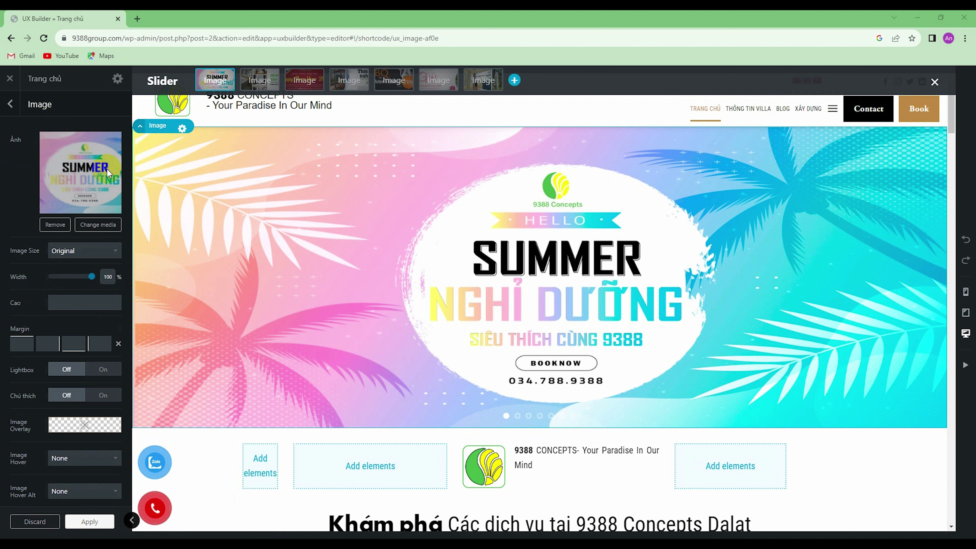
Step: Replace the first slide's SUMMER banner with the SEO Facebook 2023 image from the media library
click(99, 226)
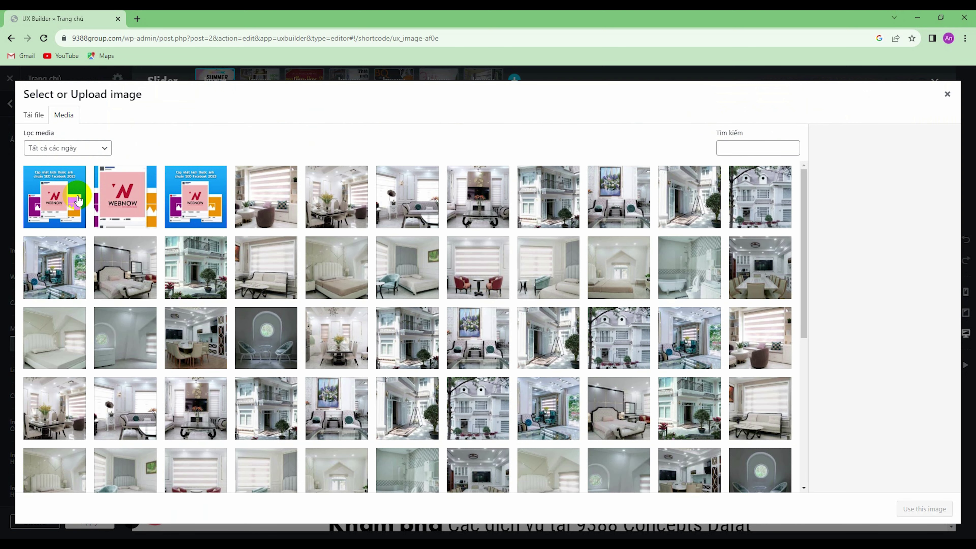
click(70, 203)
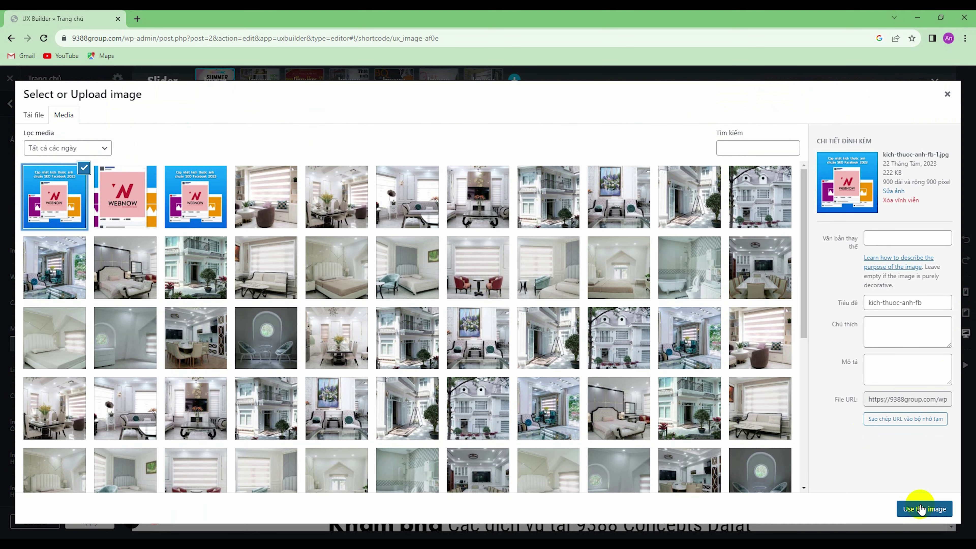
click(924, 511)
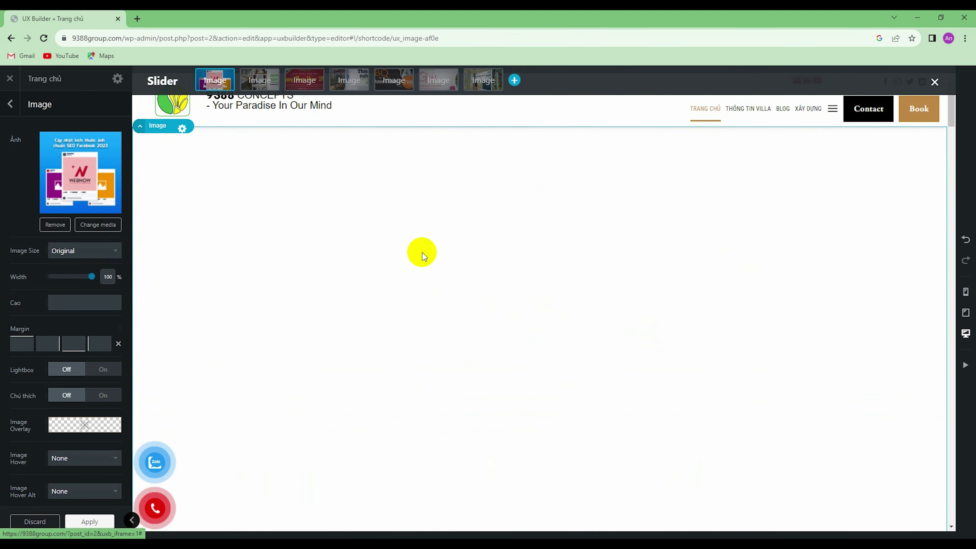
Step: Advance the homepage slider to the Happy New Year slide
scroll(577, 316, down, 5)
scroll(577, 316, up, 5)
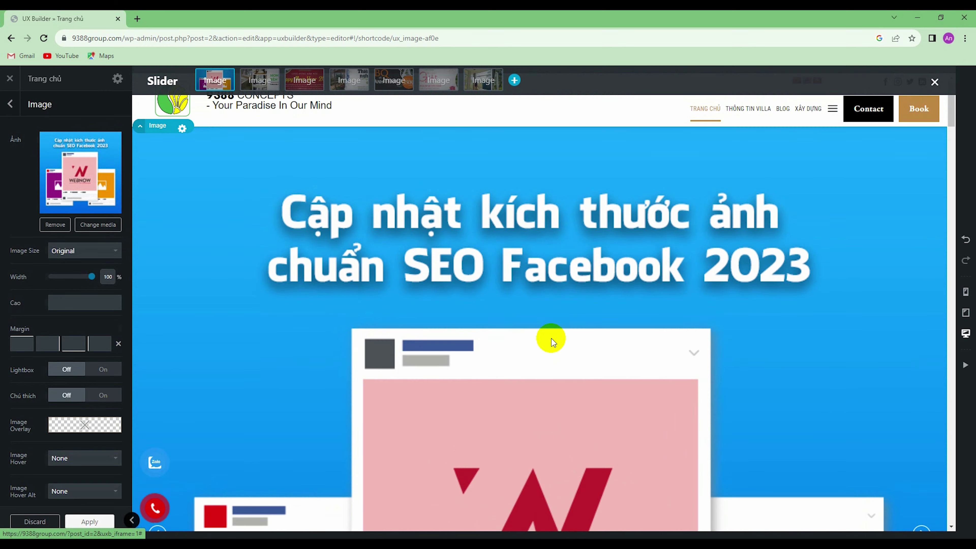
scroll(899, 324, down, 4)
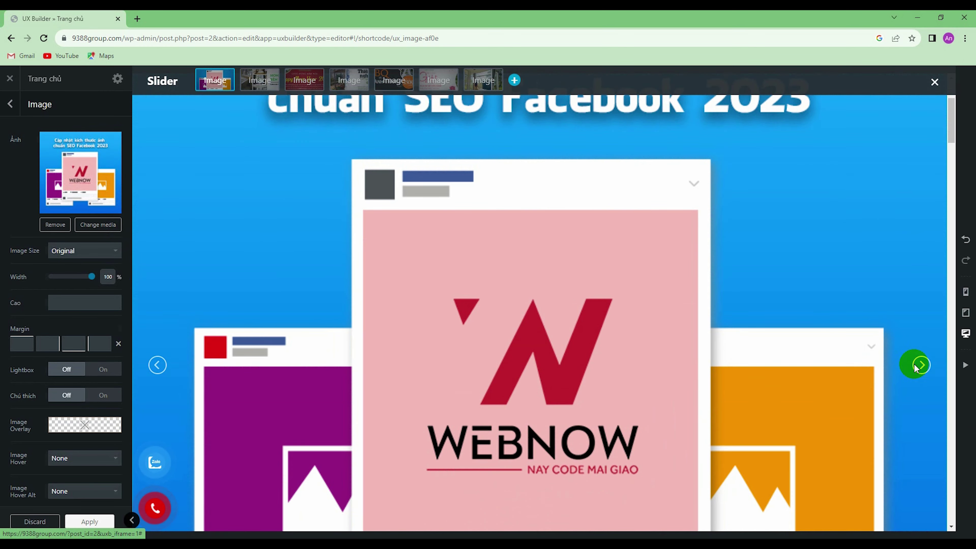
click(922, 364)
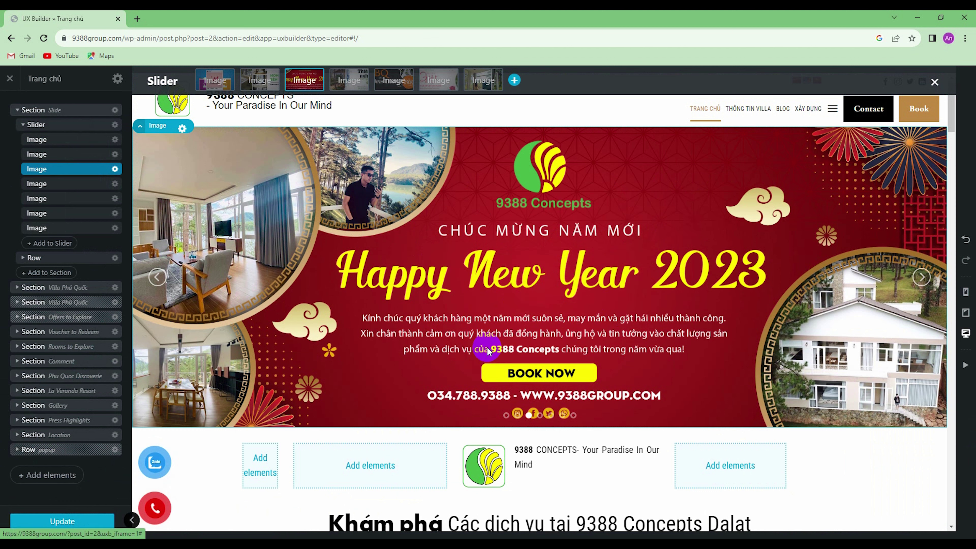
Step: Swap the Happy New Year slide image for the blue SEO Facebook 2023 image
click(502, 275)
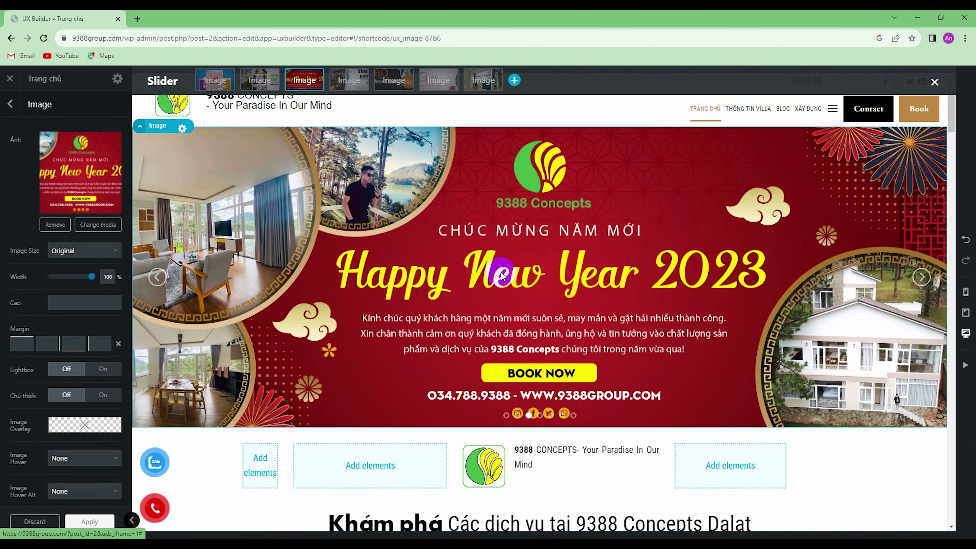
click(86, 225)
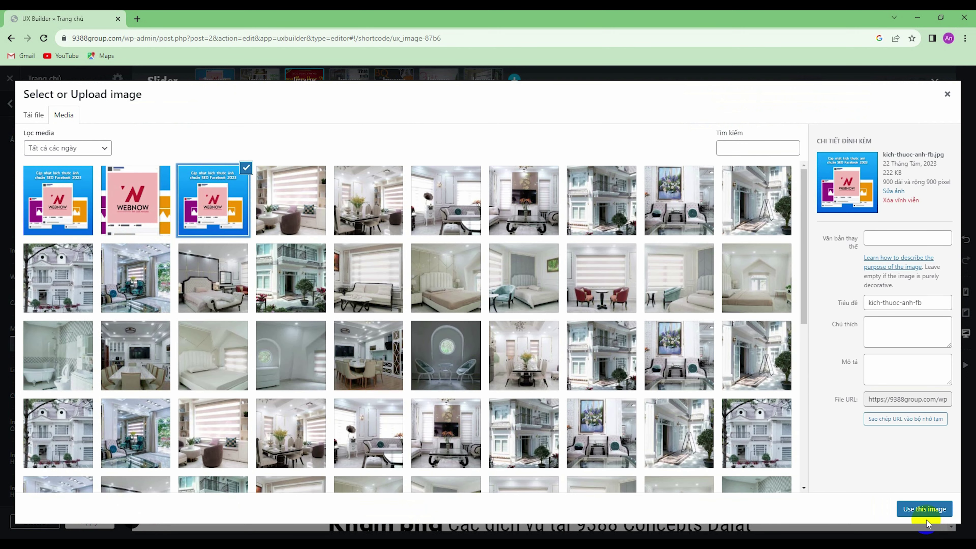
click(922, 509)
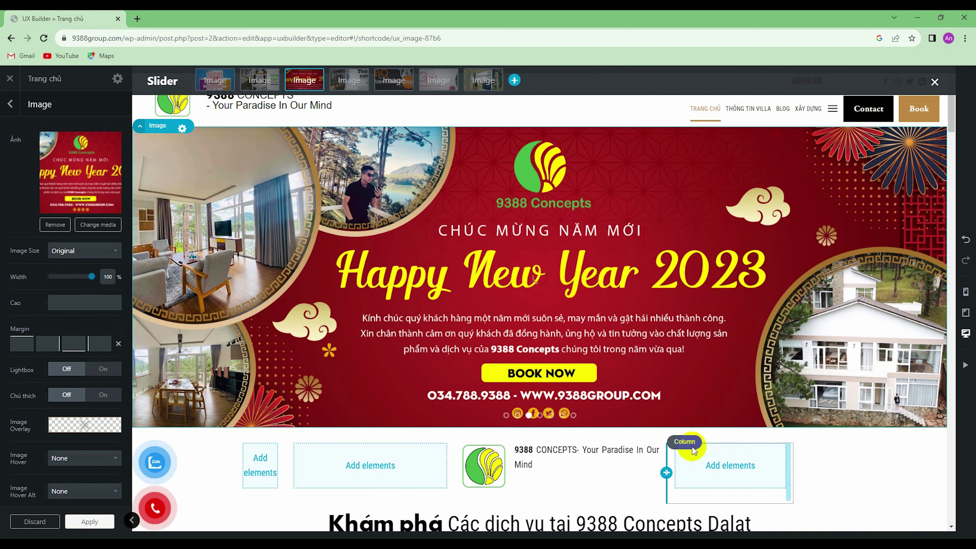